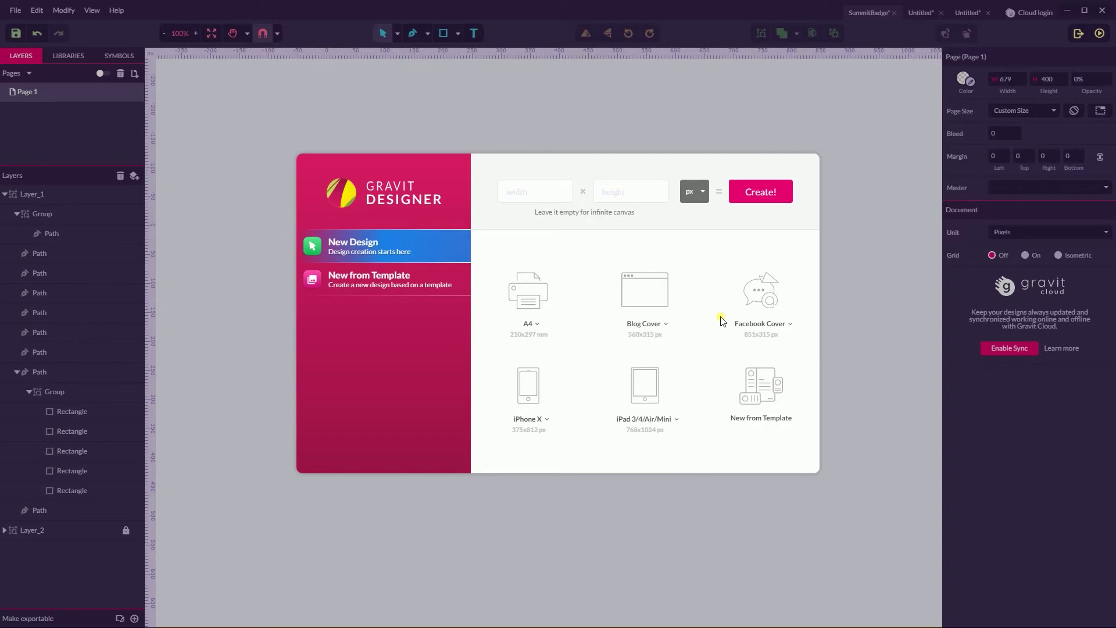
# Create a design from the Blog Cover preset and draw a rectangle about 236 × 291 px in the middle of the page.
pyautogui.click(659, 300)
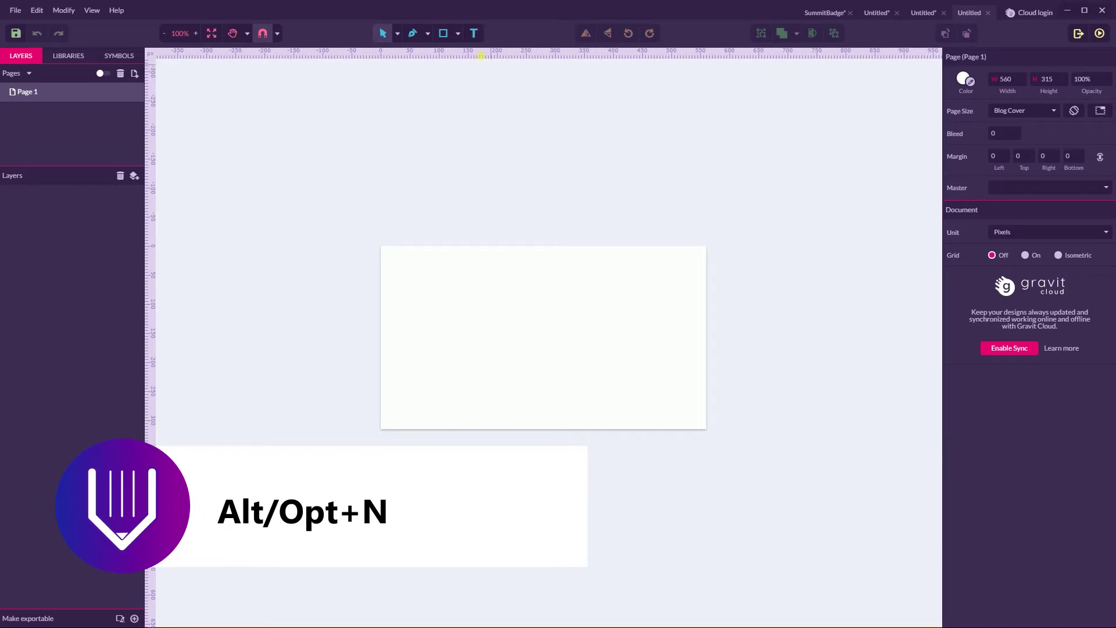
pyautogui.click(458, 34)
pyautogui.click(485, 68)
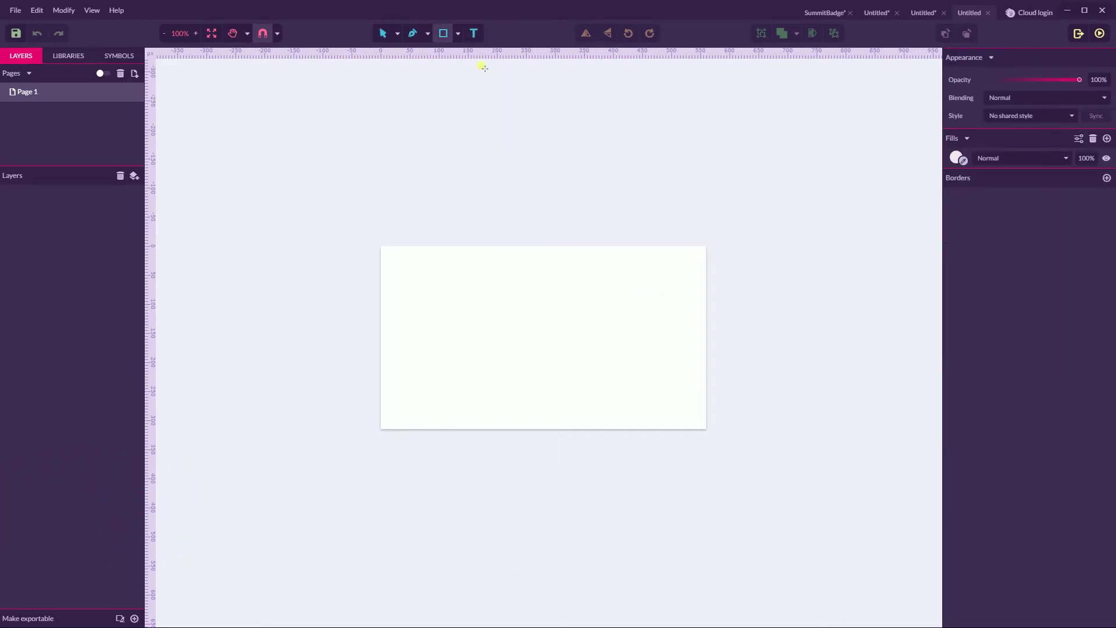
pyautogui.moveTo(479, 253)
pyautogui.mouseDown()
pyautogui.moveTo(593, 363)
pyautogui.moveTo(620, 424)
pyautogui.mouseUp()
# Set the rectangle's size to 240 px wide and 290 px high.
pyautogui.click(1016, 100)
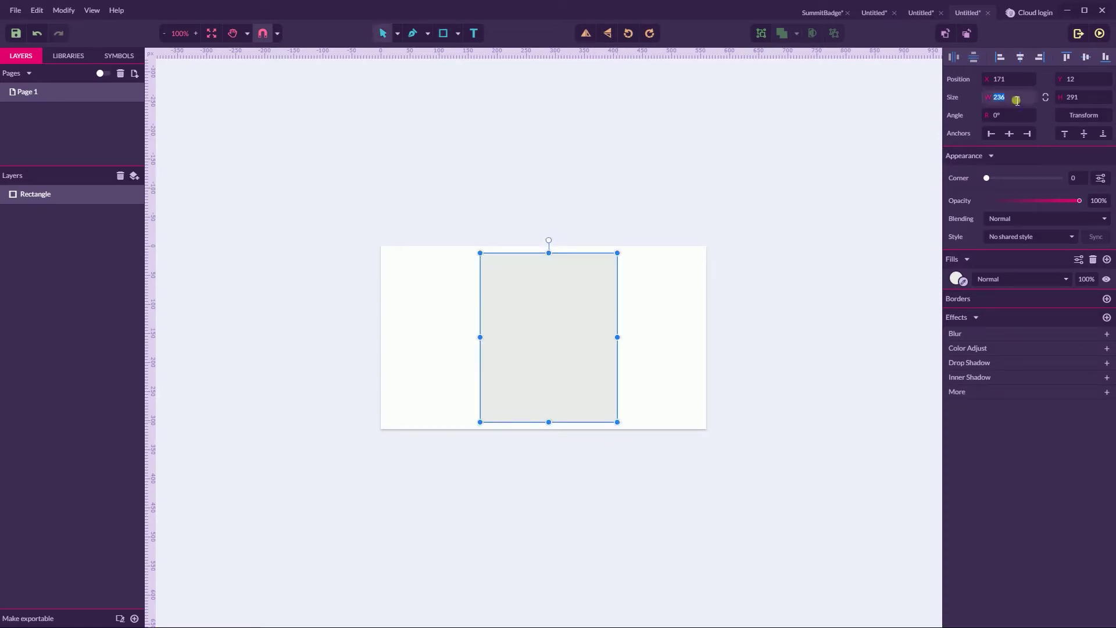
pyautogui.press('Up')
pyautogui.press('Up')
pyautogui.press('Up')
pyautogui.press('Up')
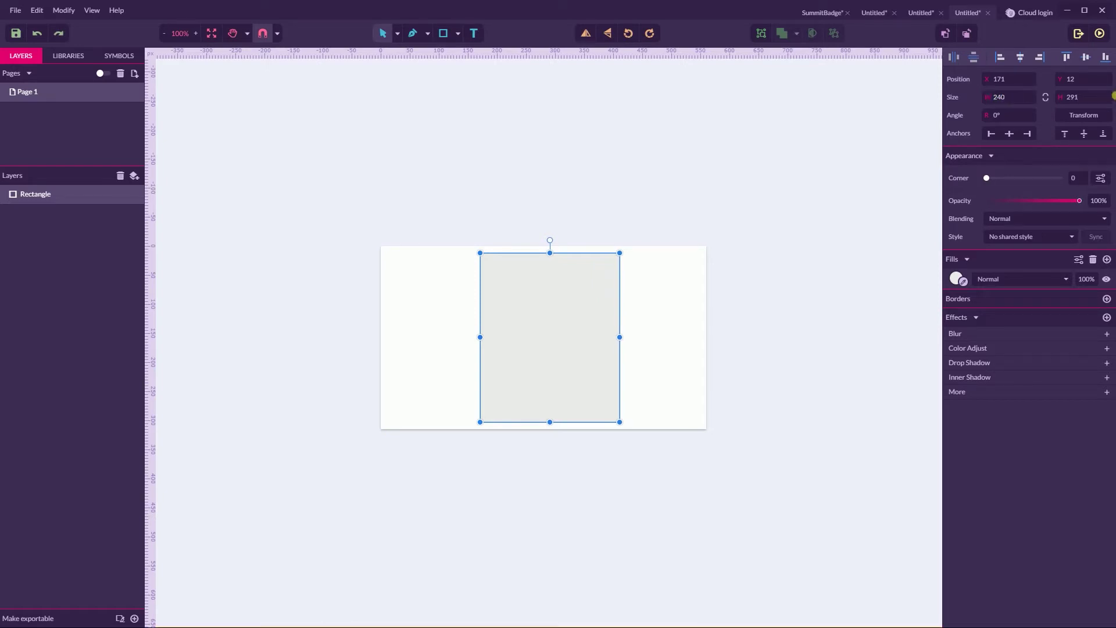
pyautogui.click(1088, 105)
pyautogui.press('Down')
# Convert the rectangle to an editable path.
pyautogui.click(53, 11)
pyautogui.moveTo(121, 230)
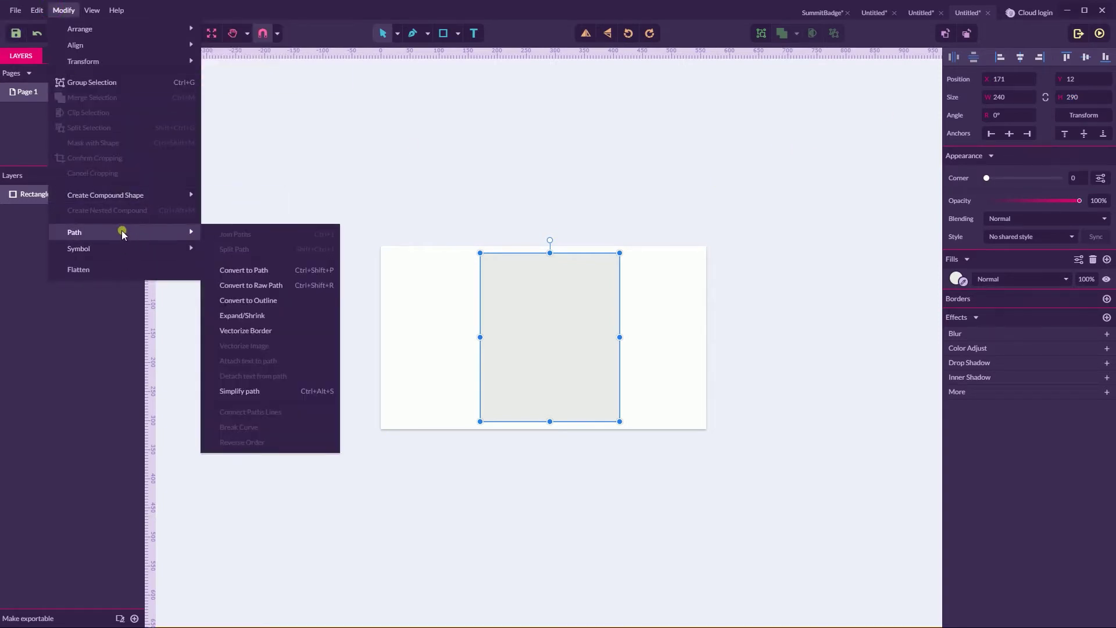
pyautogui.click(250, 270)
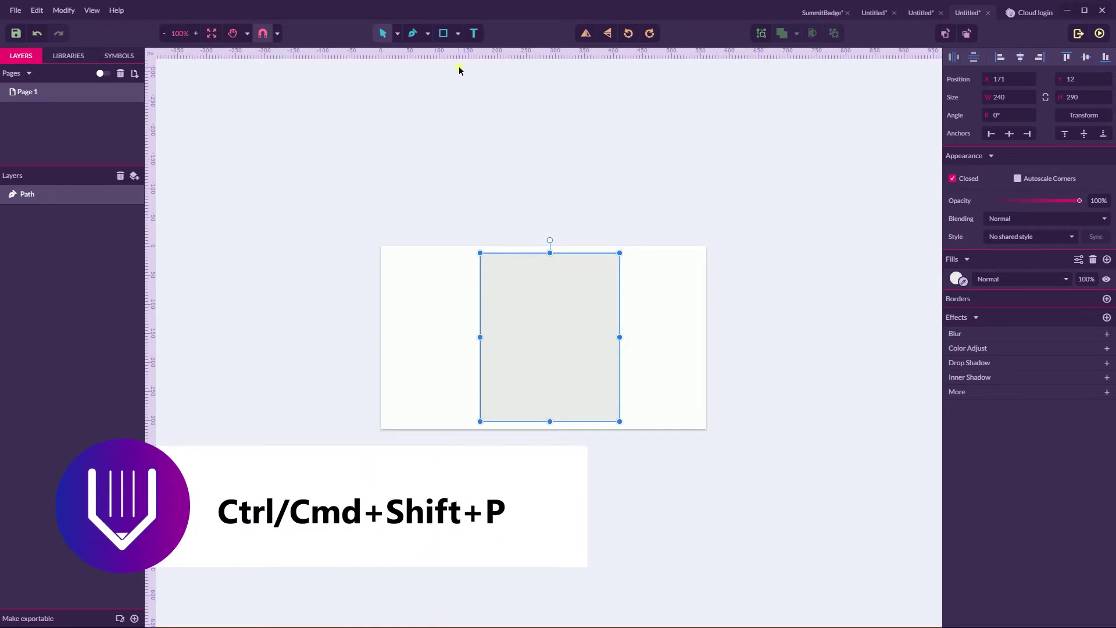
# Subselect the path's two upper anchor points and round them with a corner value of 36.
pyautogui.click(398, 33)
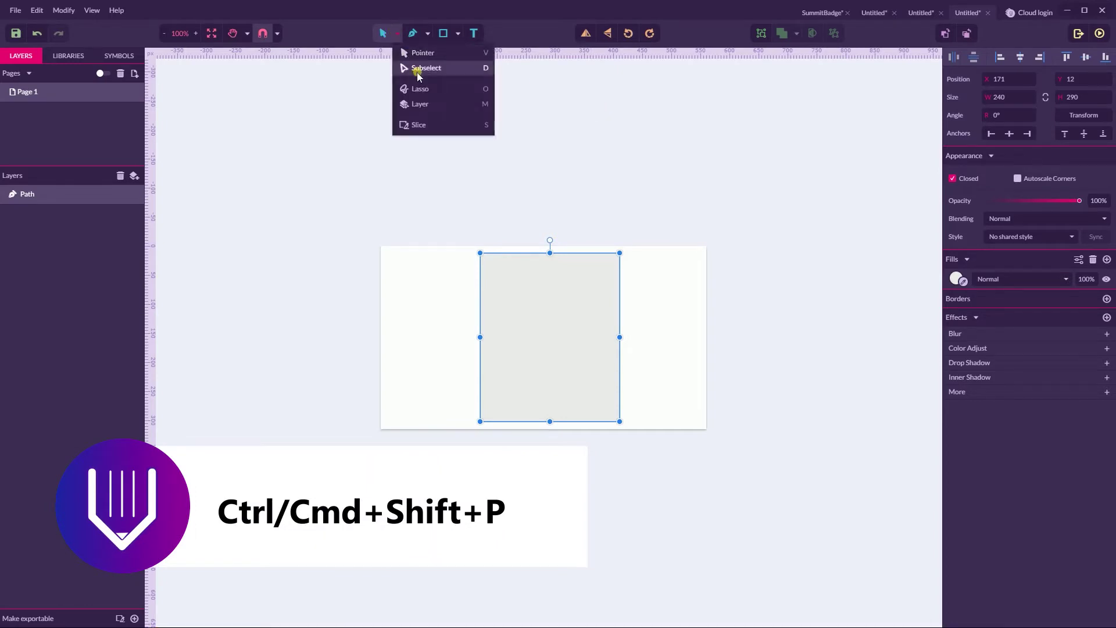
pyautogui.click(417, 69)
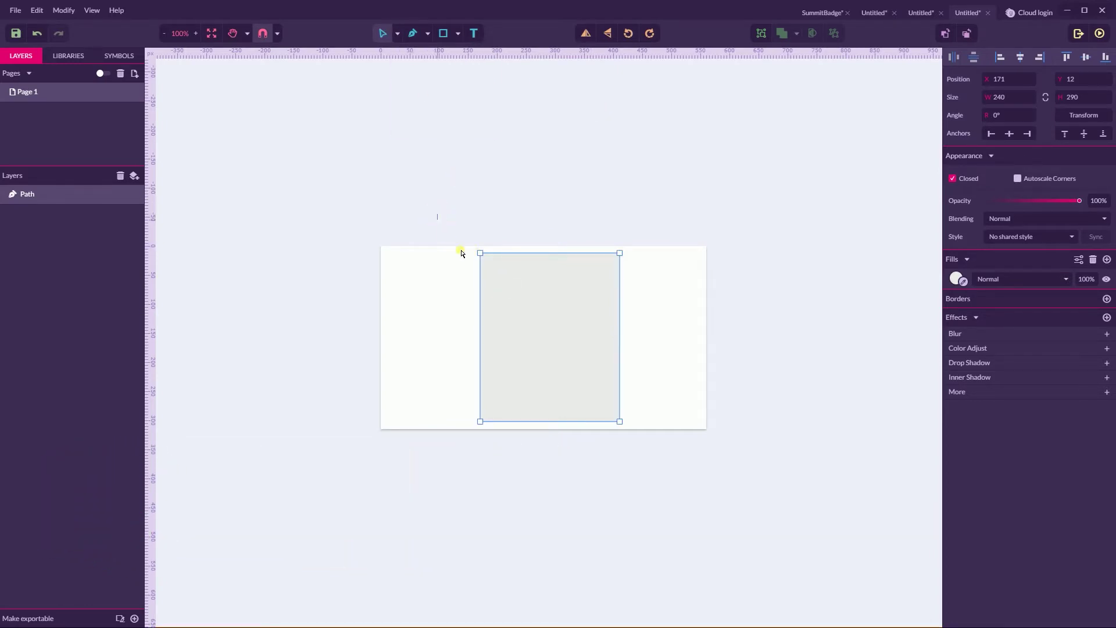
pyautogui.moveTo(437, 214); pyautogui.dragTo(672, 266)
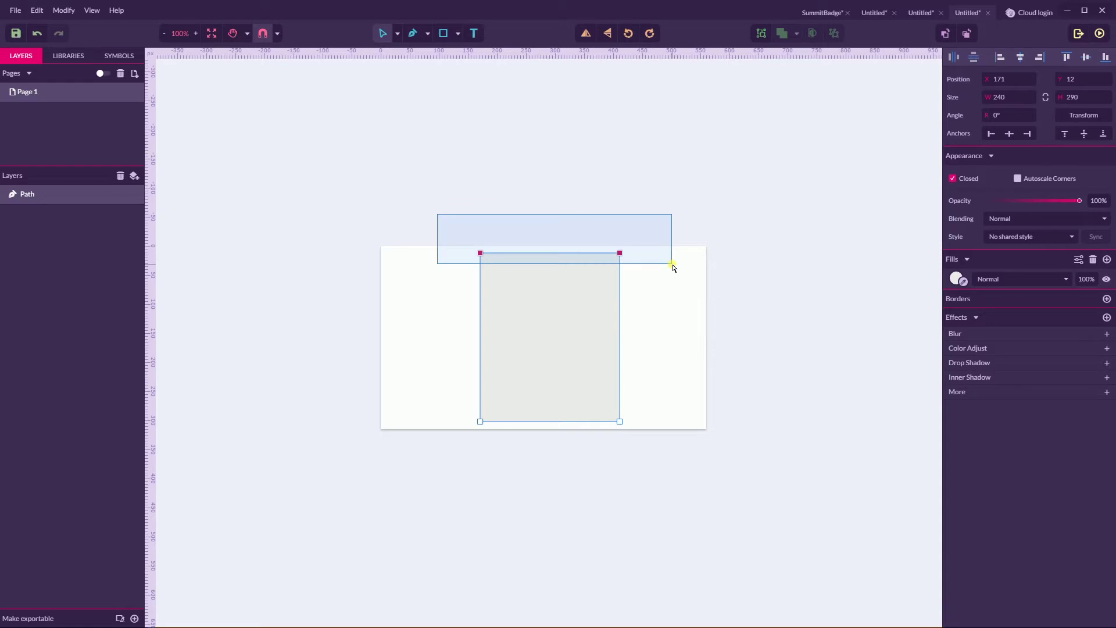
pyautogui.moveTo(672, 266); pyautogui.dragTo(672, 269)
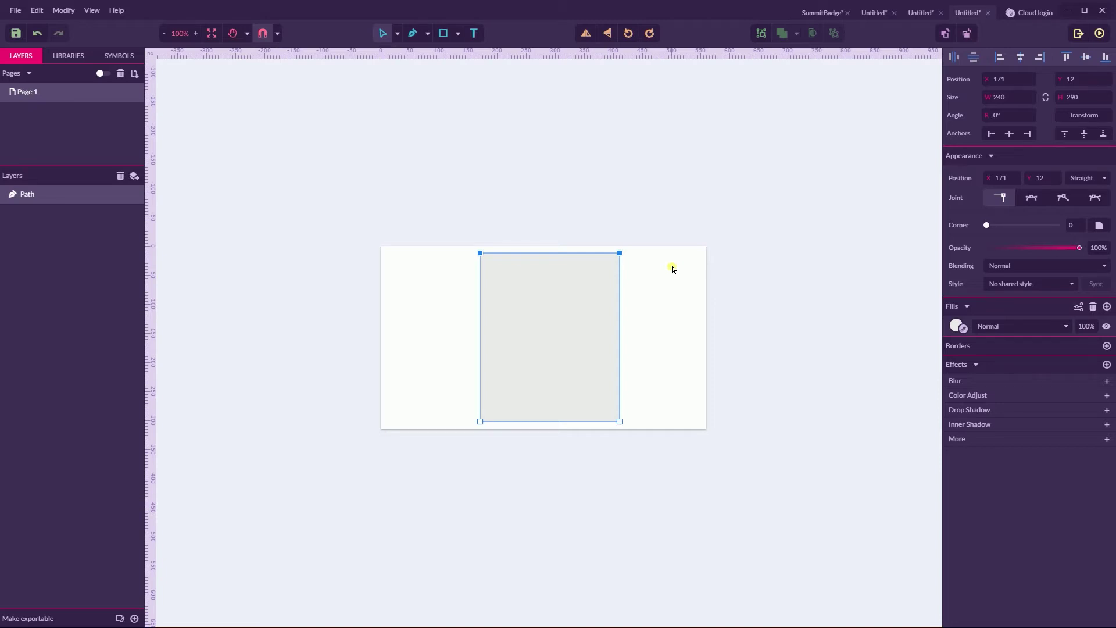
pyautogui.moveTo(985, 225); pyautogui.dragTo(1012, 228)
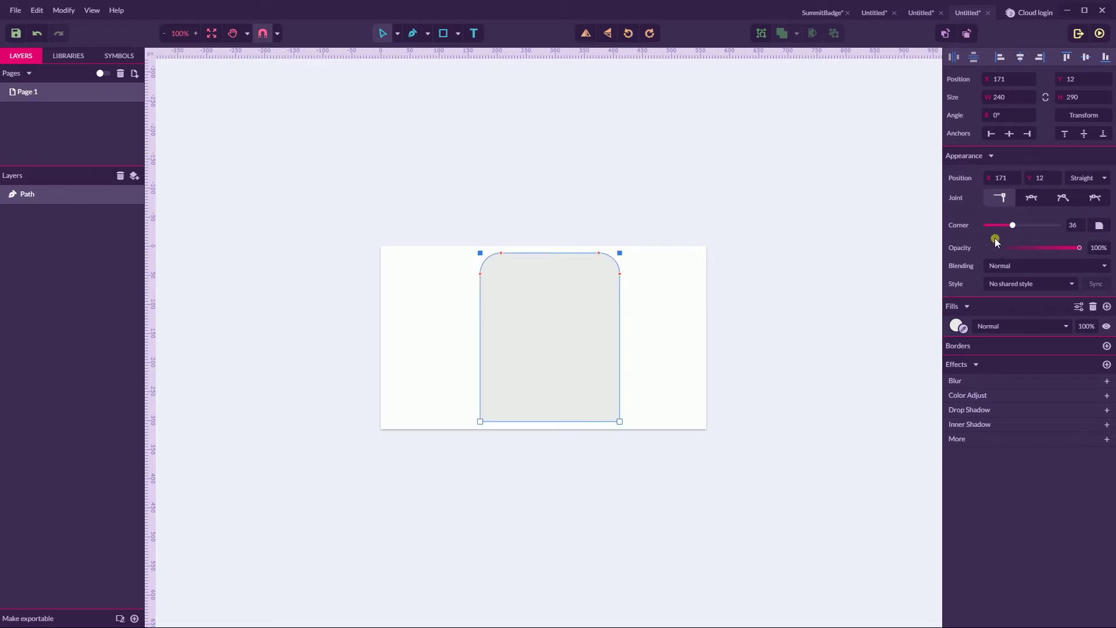
# Round the path's two lower anchor points with a corner value of 100 to form a shield.
pyautogui.click(619, 421)
pyautogui.keyDown('shift'); pyautogui.click(480, 422); pyautogui.keyUp('shift')
pyautogui.click(1076, 226)
pyautogui.write('100')
pyautogui.press('Return')
pyautogui.click(610, 187)
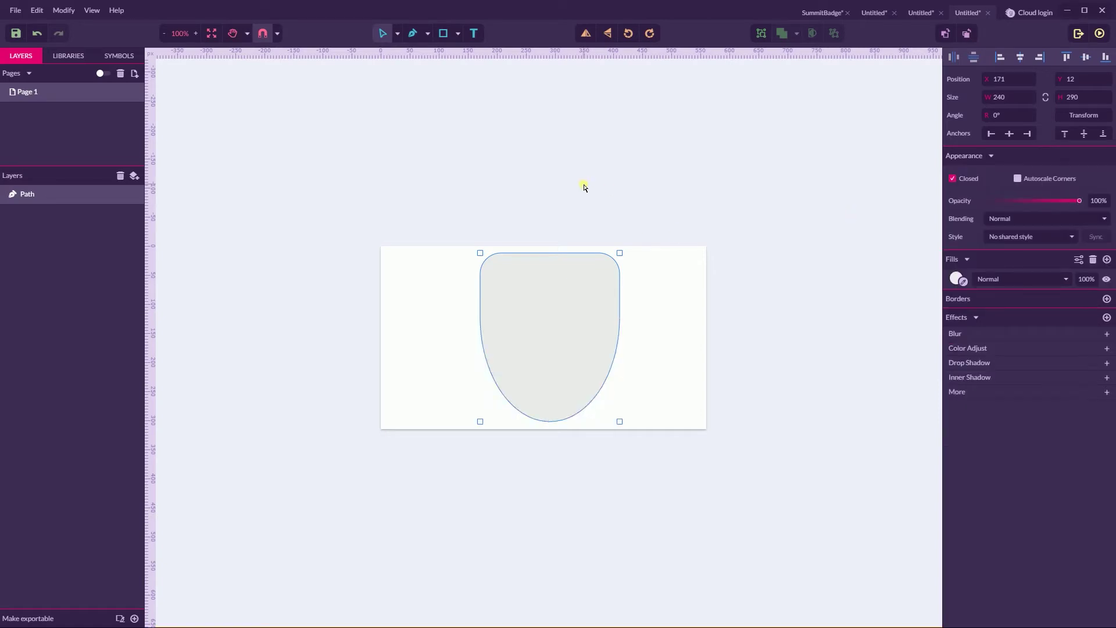
# Fill the shield shape with the dark purple swatch #3D1640.
pyautogui.click(396, 36)
pyautogui.click(430, 53)
pyautogui.click(554, 277)
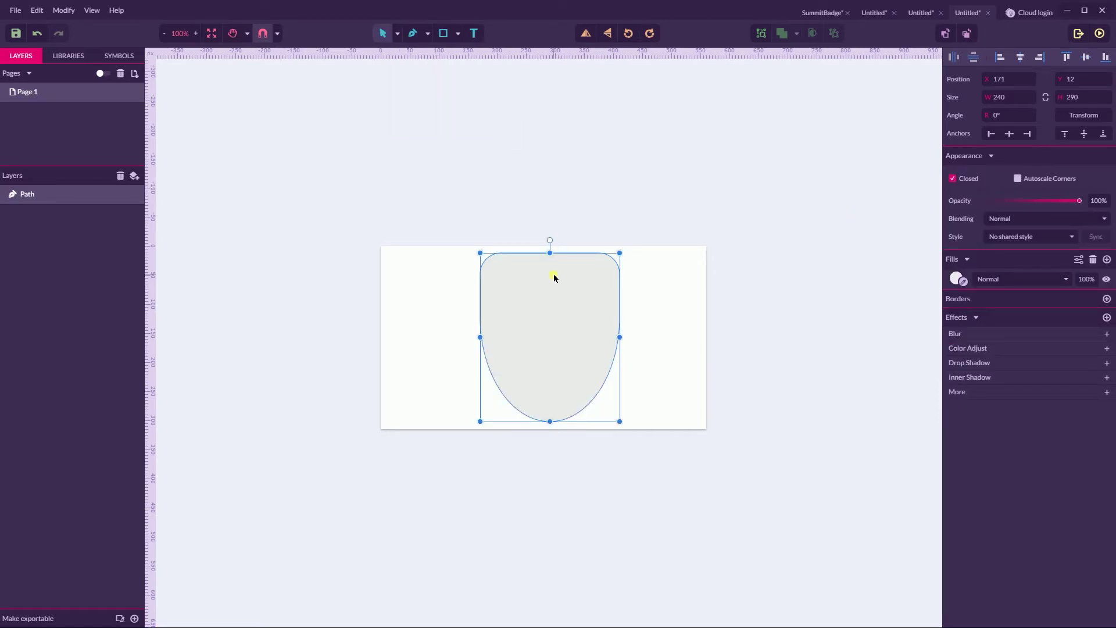
pyautogui.click(955, 278)
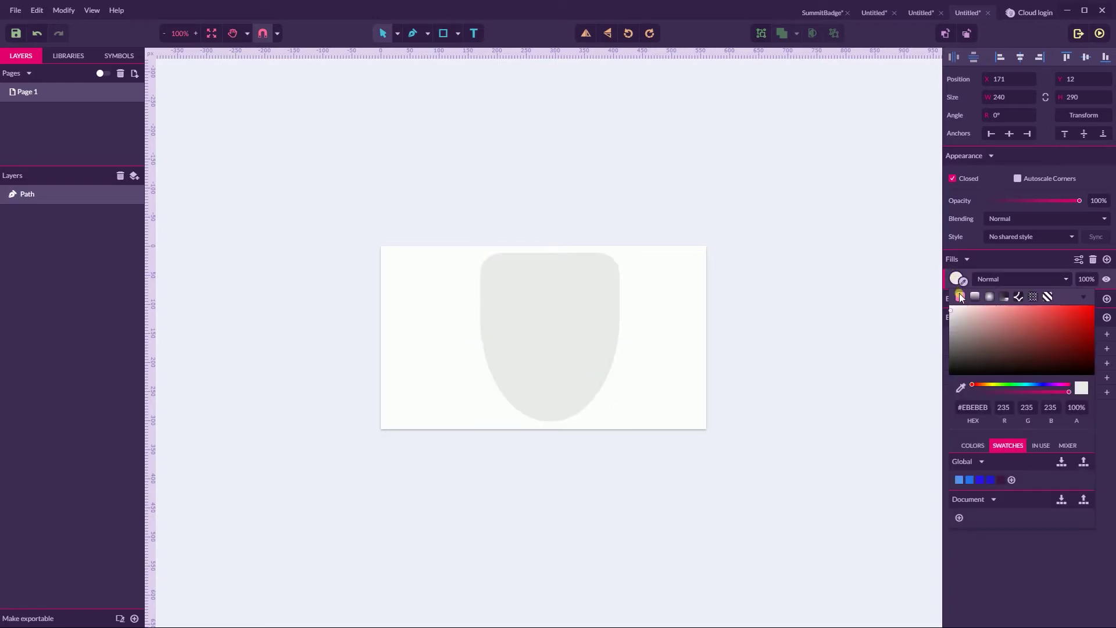
pyautogui.click(1002, 481)
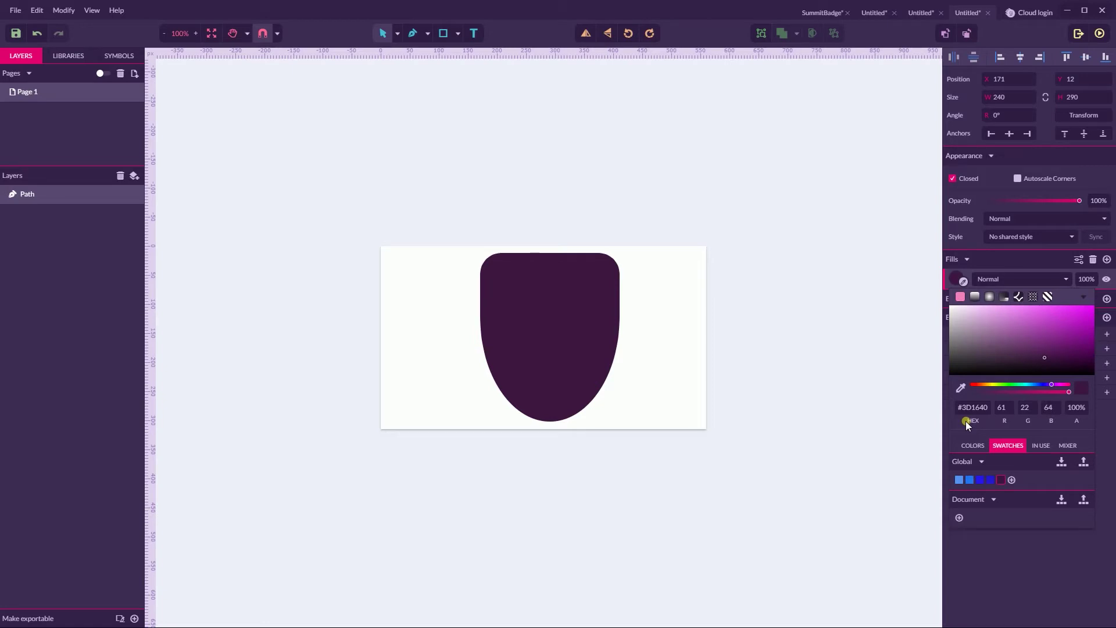
pyautogui.click(591, 298)
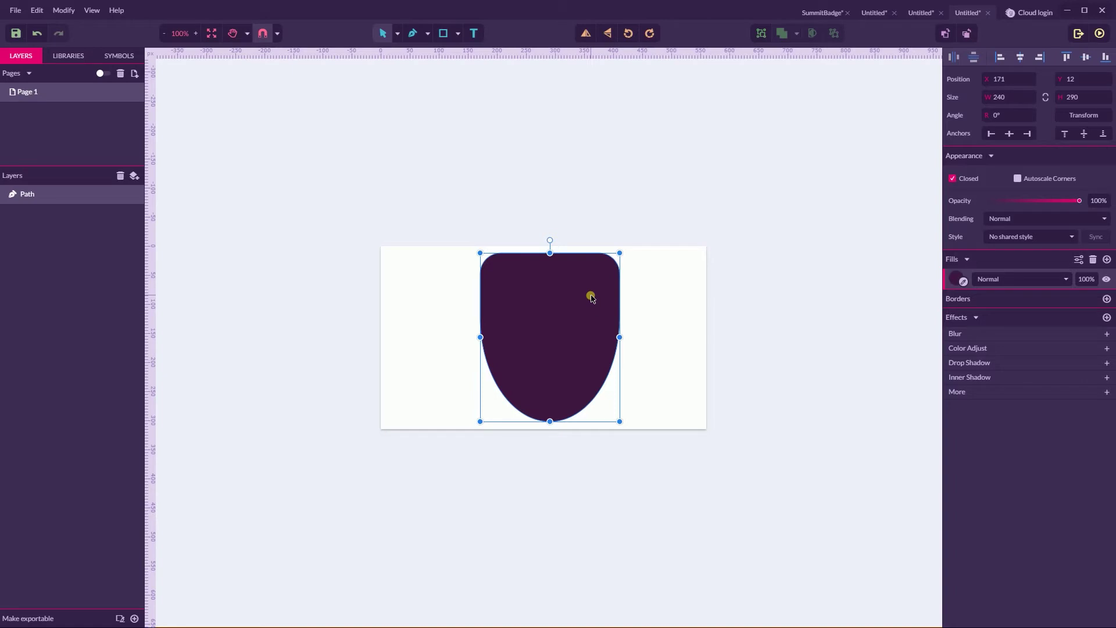
# Clone the dark purple shield in place.
pyautogui.hotkey('ctrl', 'shift', 'd')
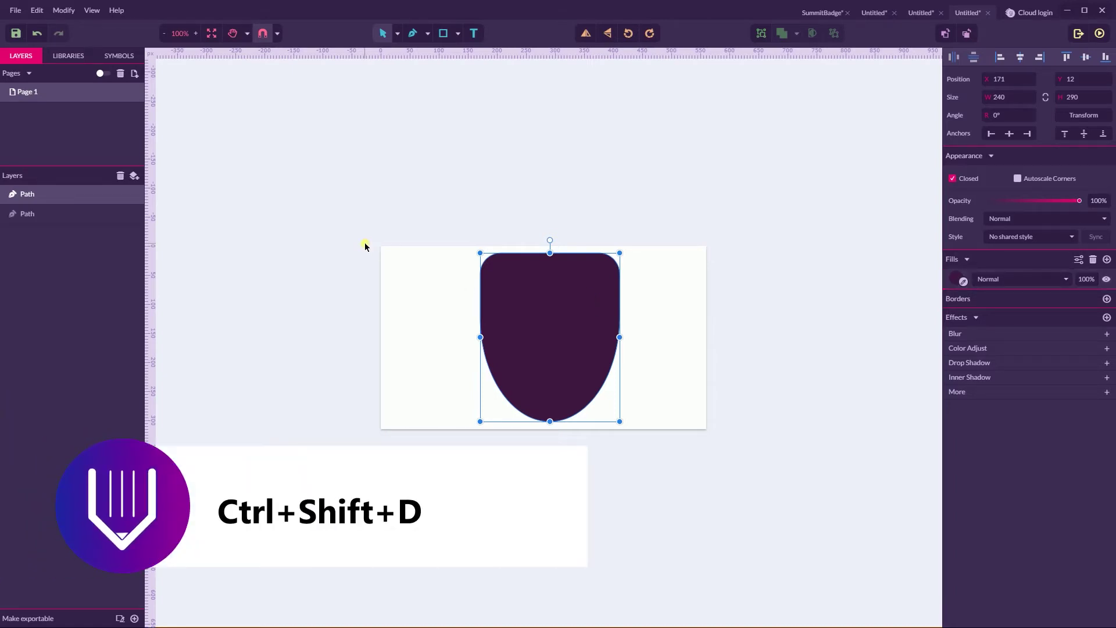
pyautogui.click(36, 10)
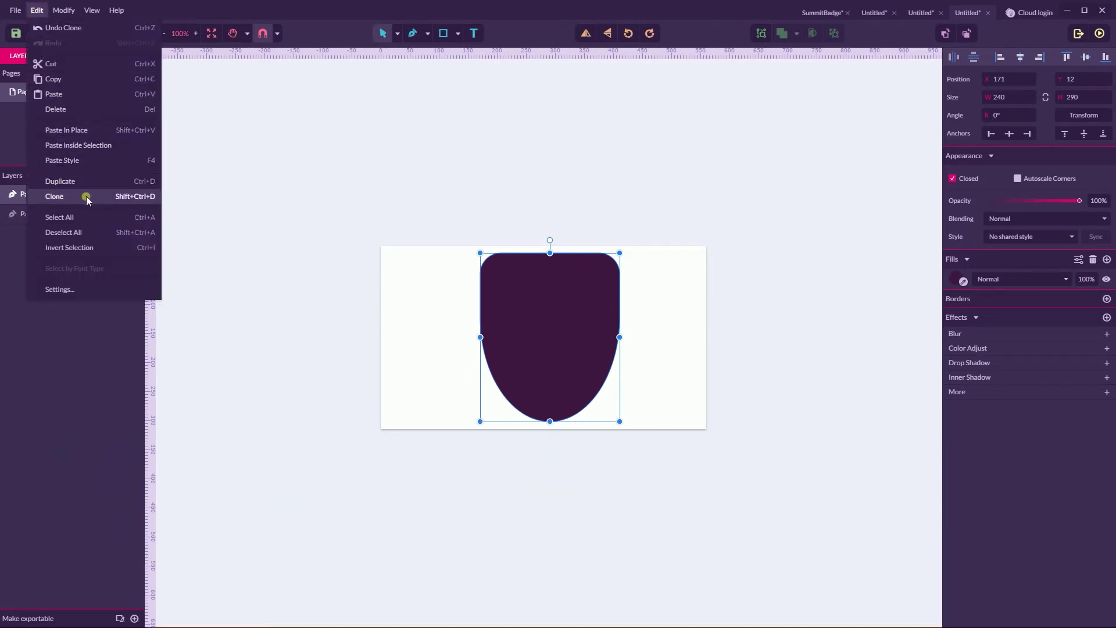
pyautogui.click(462, 194)
pyautogui.click(550, 281)
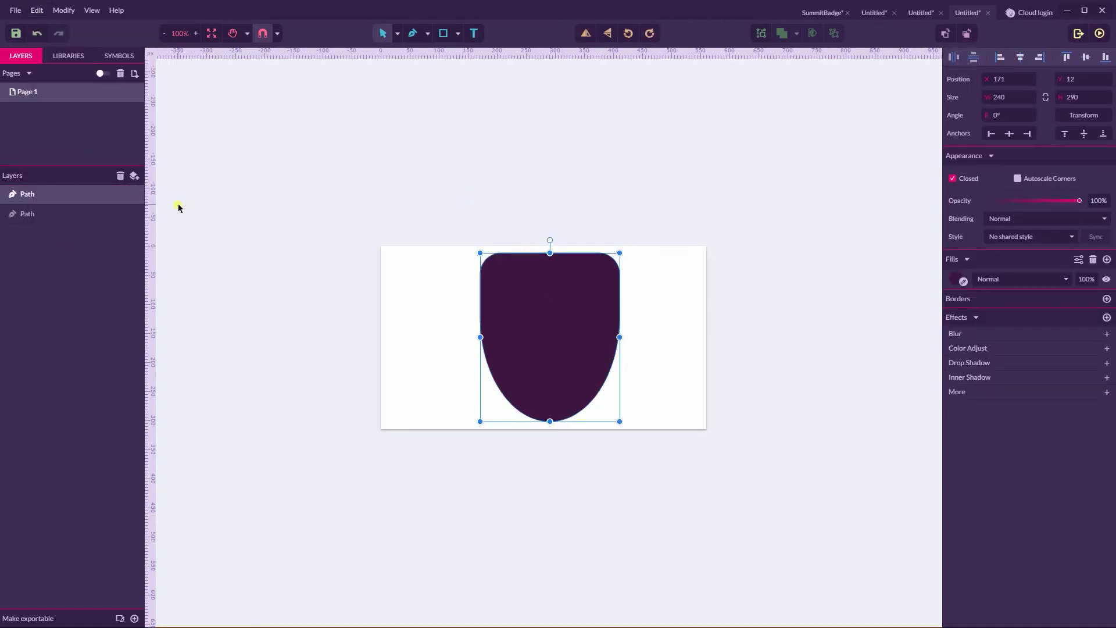
# Shrink the cloned shield with Expand/Shrink using a value of -10.
pyautogui.click(64, 10)
pyautogui.moveTo(89, 235)
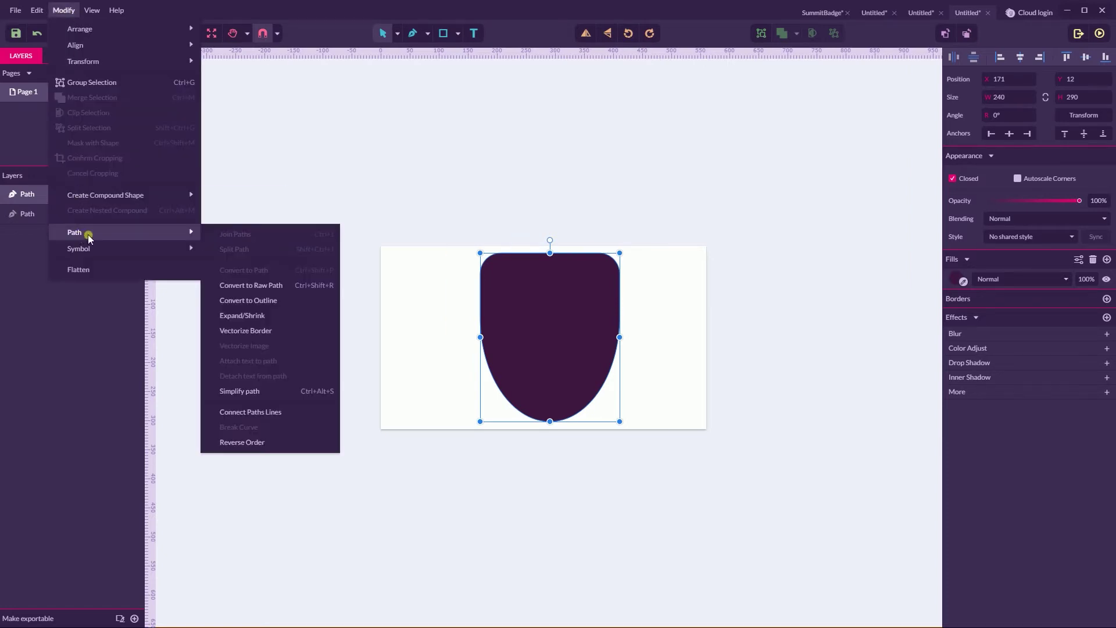
pyautogui.click(254, 317)
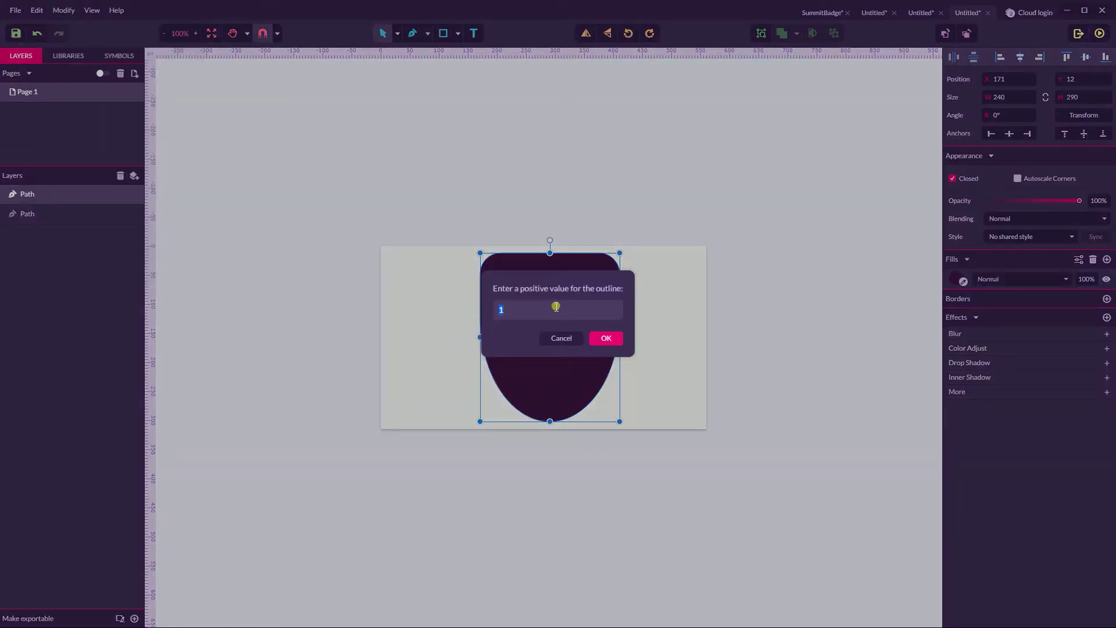
pyautogui.write('-10')
pyautogui.click(602, 340)
# Rename the smaller shield's layer to "mask".
pyautogui.doubleClick(30, 196)
pyautogui.write('mas')
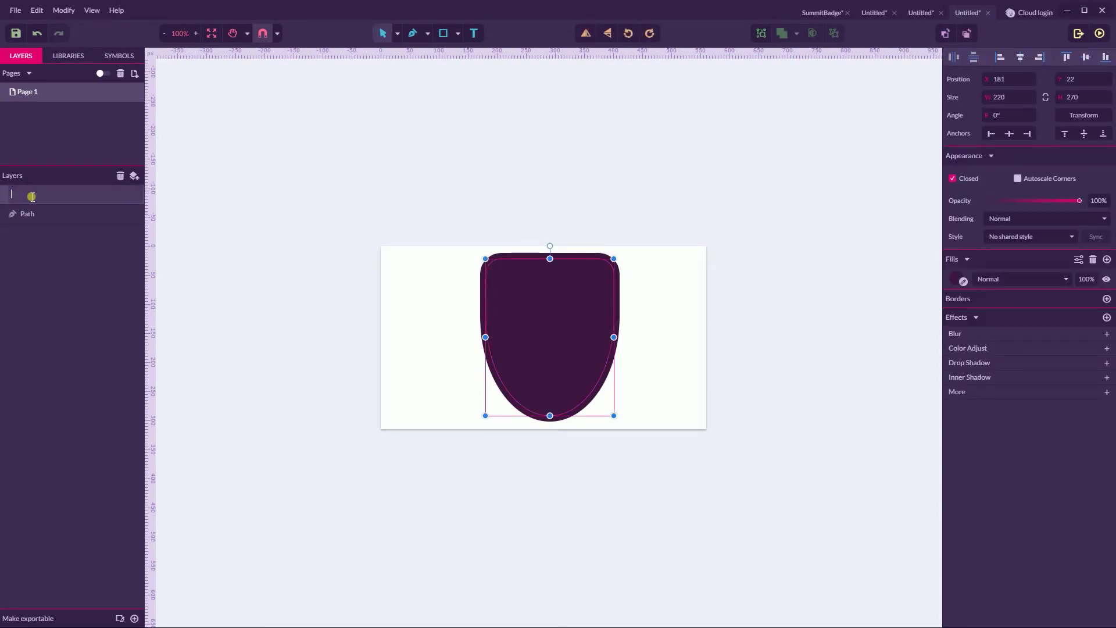
pyautogui.write('k')
pyautogui.press('Return')
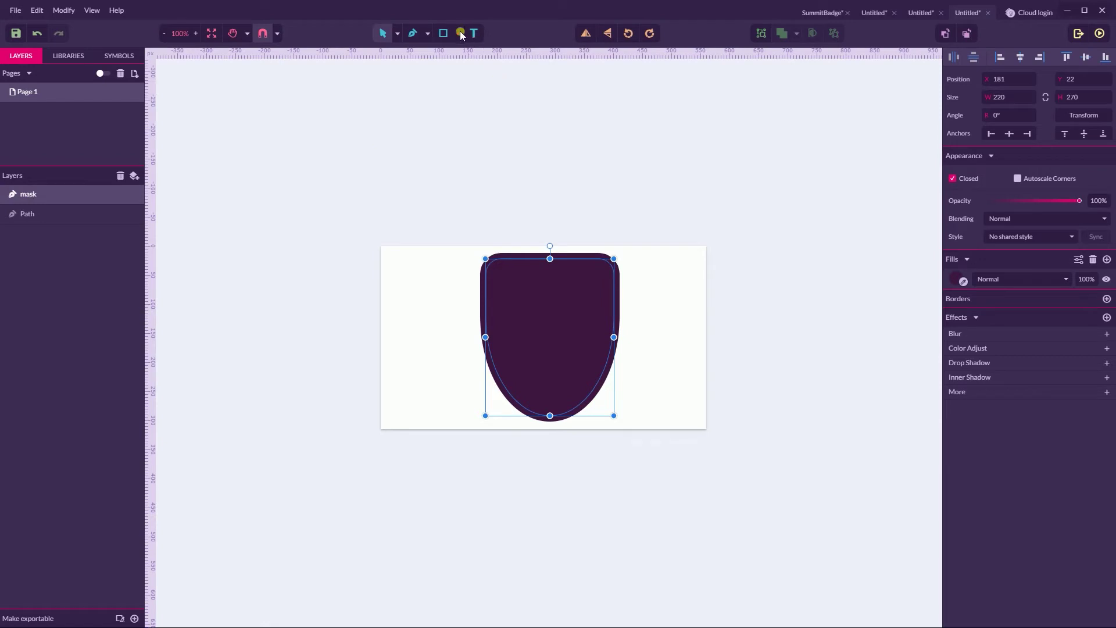
# Draw a rectangle about 265 px wide across the top of the mask shape and set its height to 50 px.
pyautogui.click(458, 33)
pyautogui.click(473, 64)
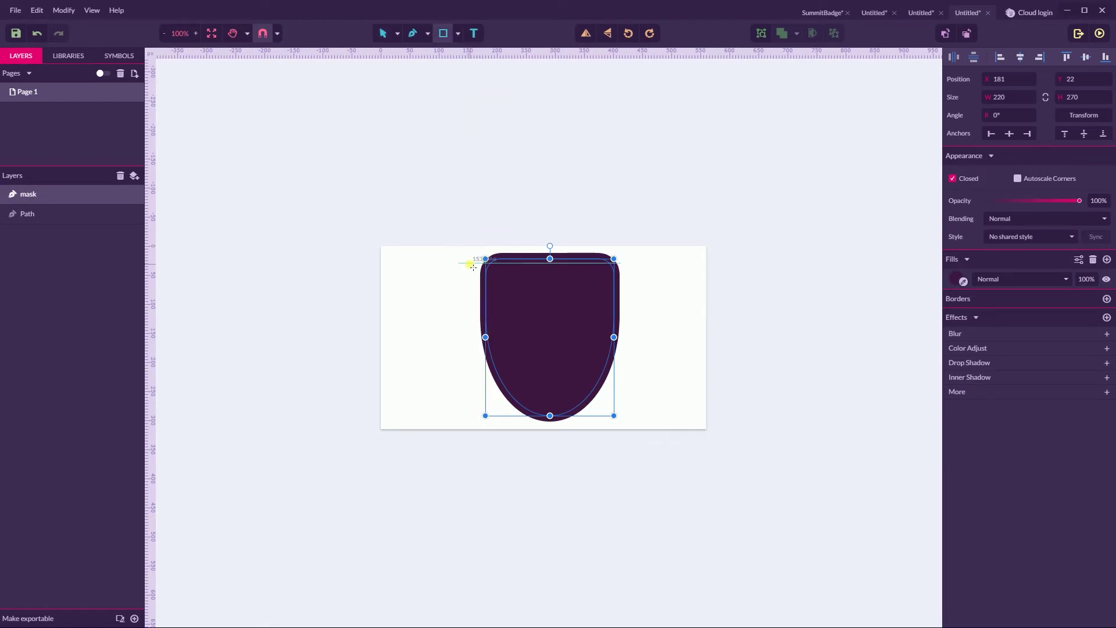
pyautogui.moveTo(476, 259); pyautogui.dragTo(627, 290)
pyautogui.click(1085, 100)
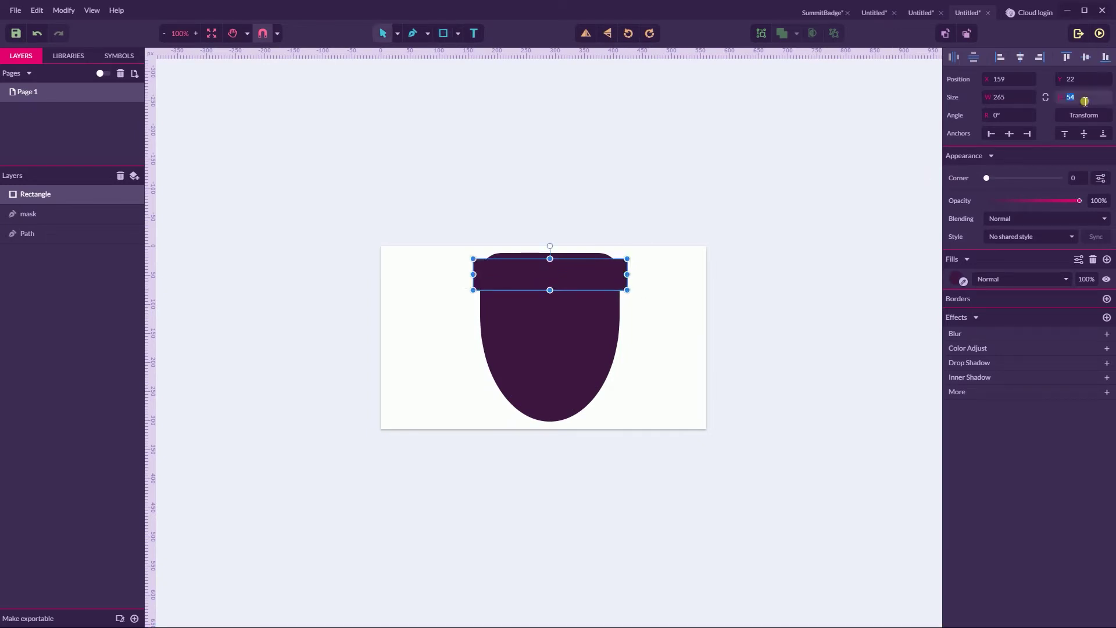
pyautogui.write('50')
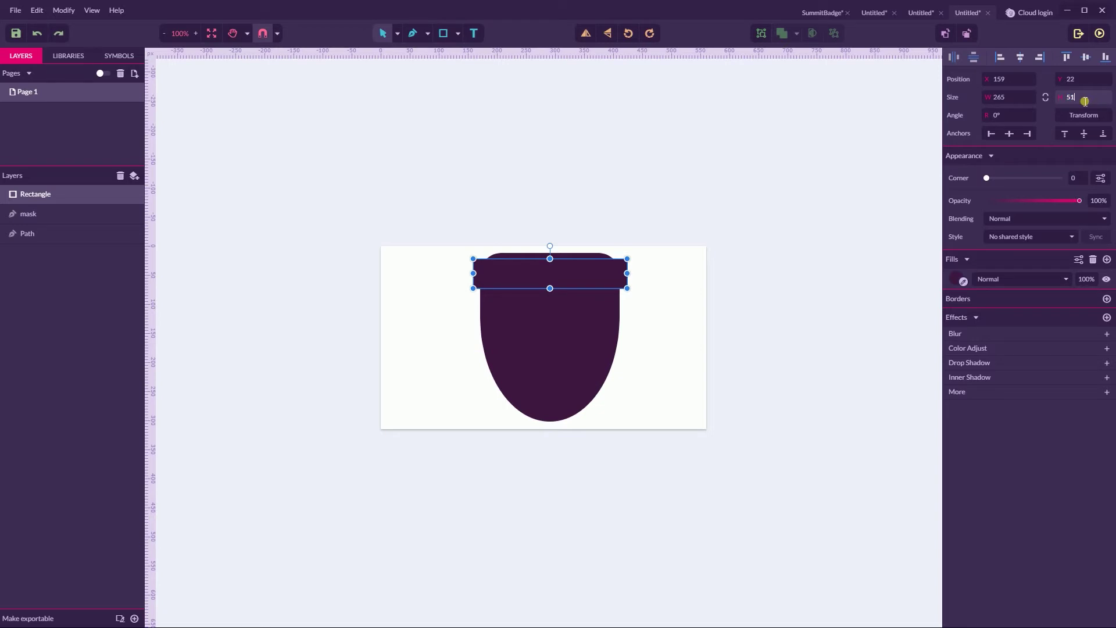
pyautogui.press('Return')
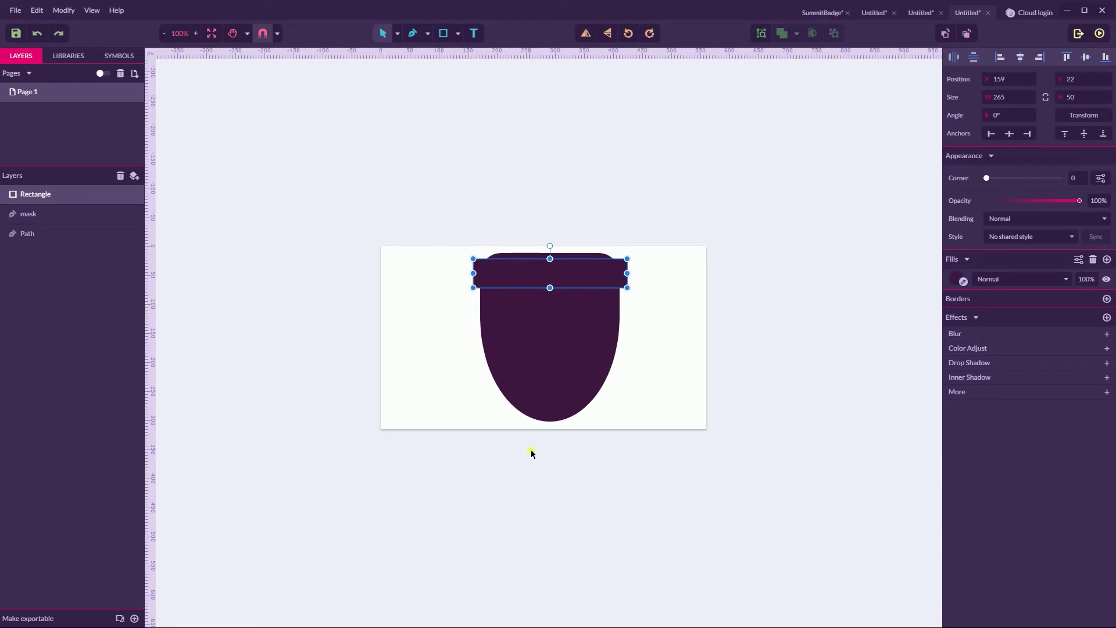
# Fill the mask shape with bright magenta and align the rectangle's top edge with the mask's top edge at Y 22.
pyautogui.scroll(1, 529, 444)
pyautogui.scroll(2, 529, 445)
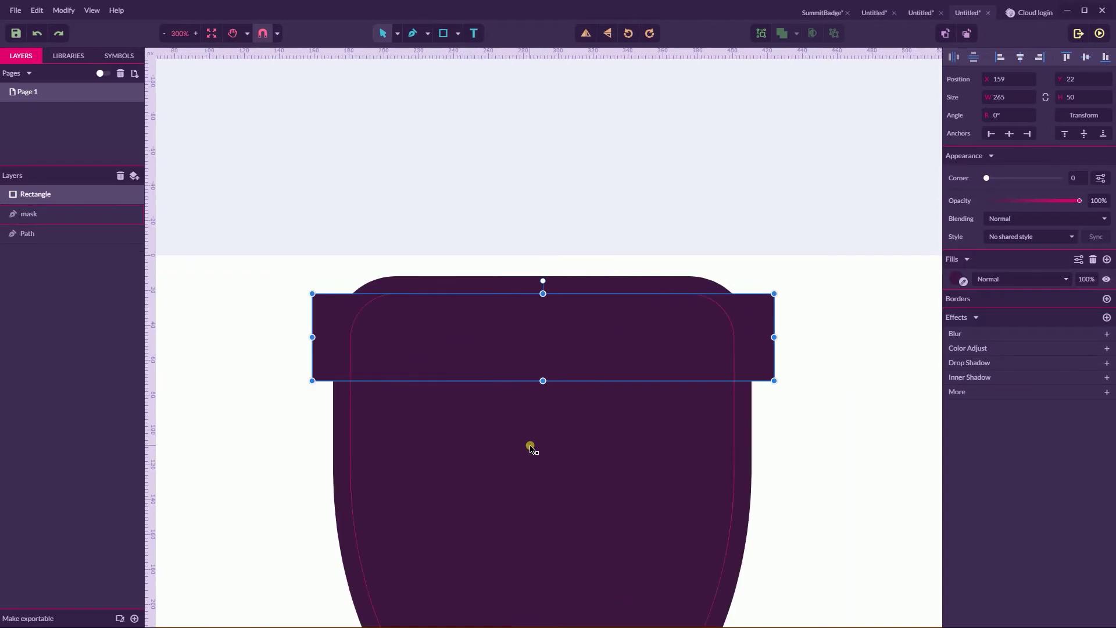
pyautogui.moveTo(518, 349)
pyautogui.mouseDown()
pyautogui.moveTo(527, 359)
pyautogui.moveTo(526, 333)
pyautogui.mouseUp()
pyautogui.click(484, 414)
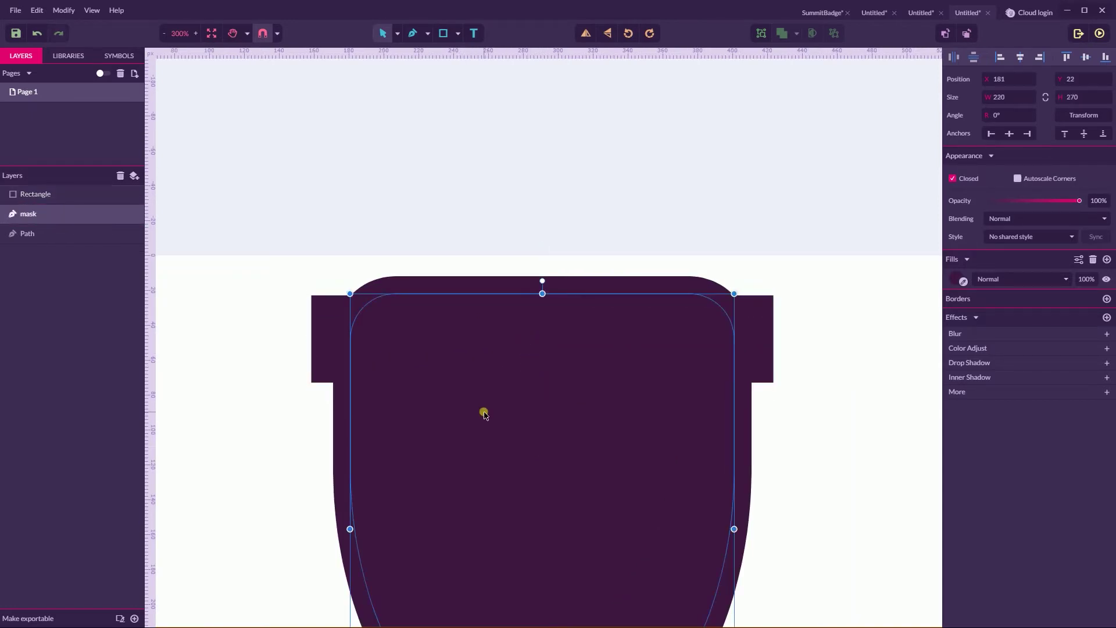
pyautogui.click(663, 199)
pyautogui.click(678, 316)
pyautogui.click(647, 395)
pyautogui.click(967, 275)
pyautogui.moveTo(1059, 321); pyautogui.dragTo(1058, 317)
pyautogui.click(535, 368)
pyautogui.click(528, 337)
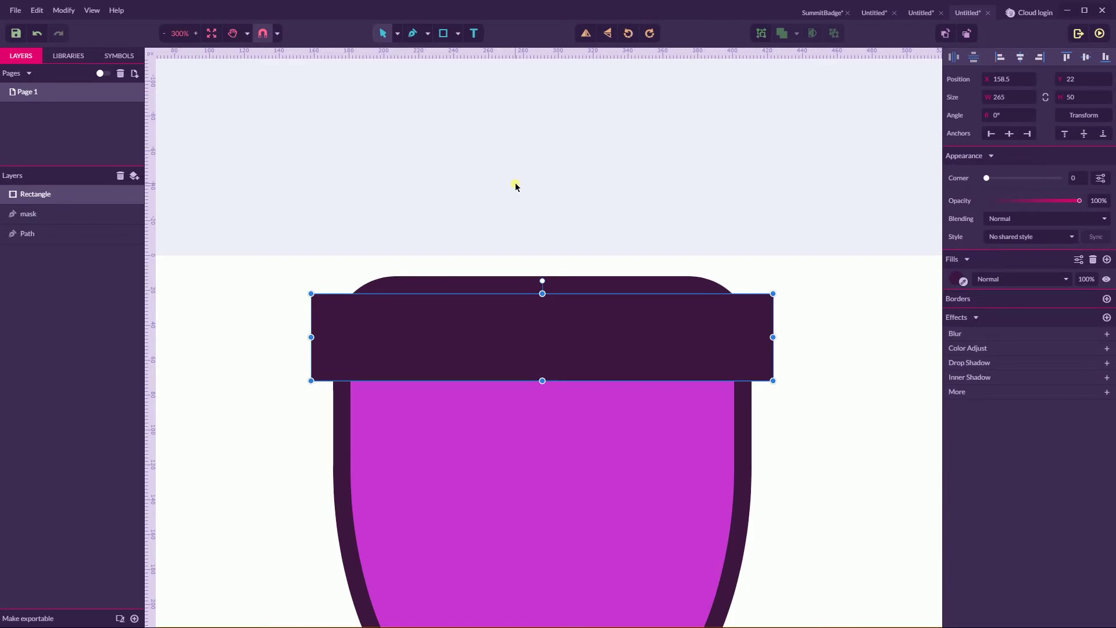
# Use Transform to make 5 copies of the rectangle, each moved 50 px vertically.
pyautogui.hotkey('ctrl', '-')
pyautogui.hotkey('ctrl', '-')
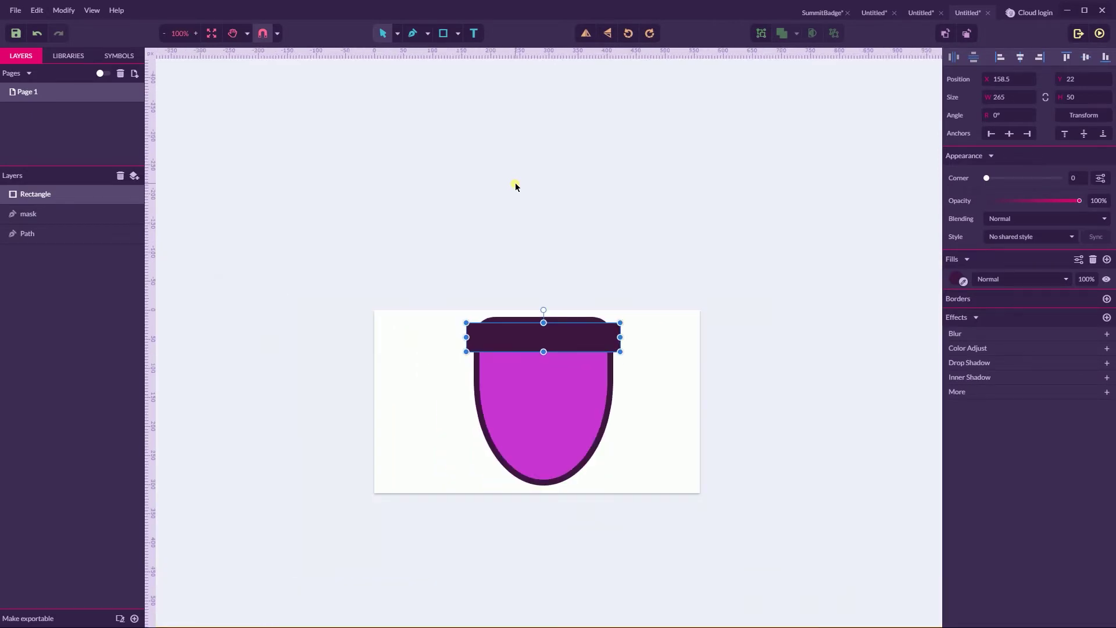
pyautogui.click(1085, 116)
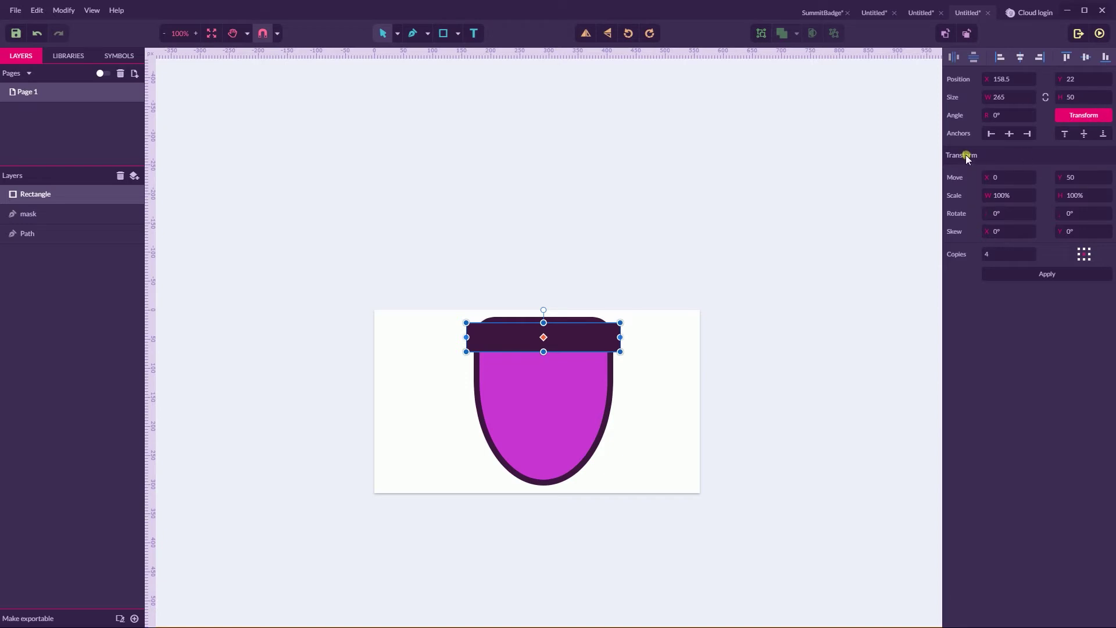
pyautogui.click(1087, 180)
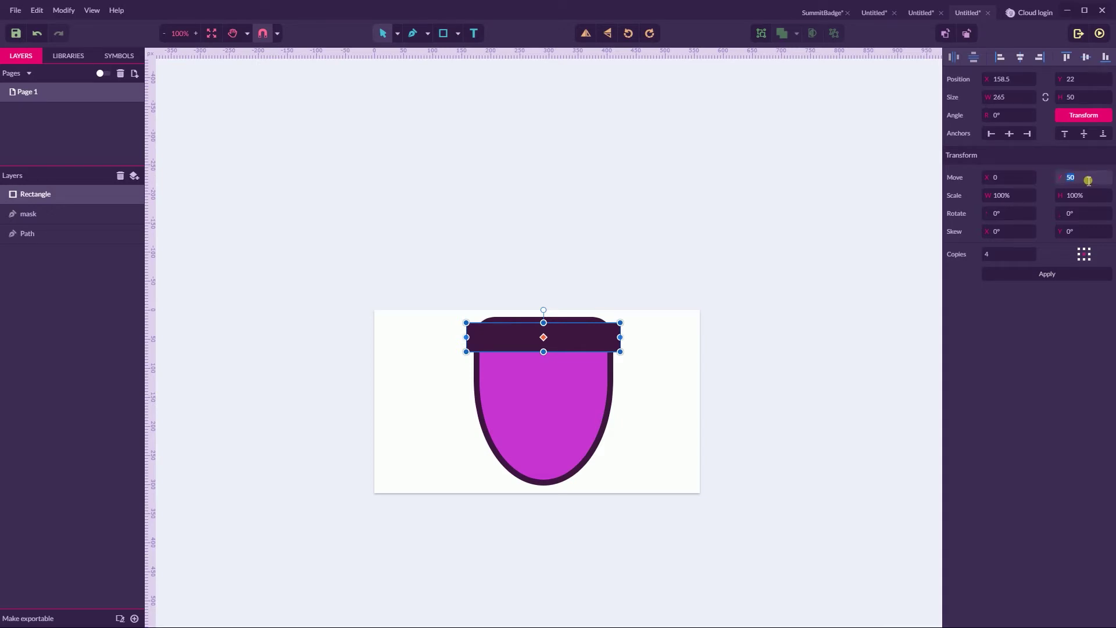
pyautogui.click(1006, 261)
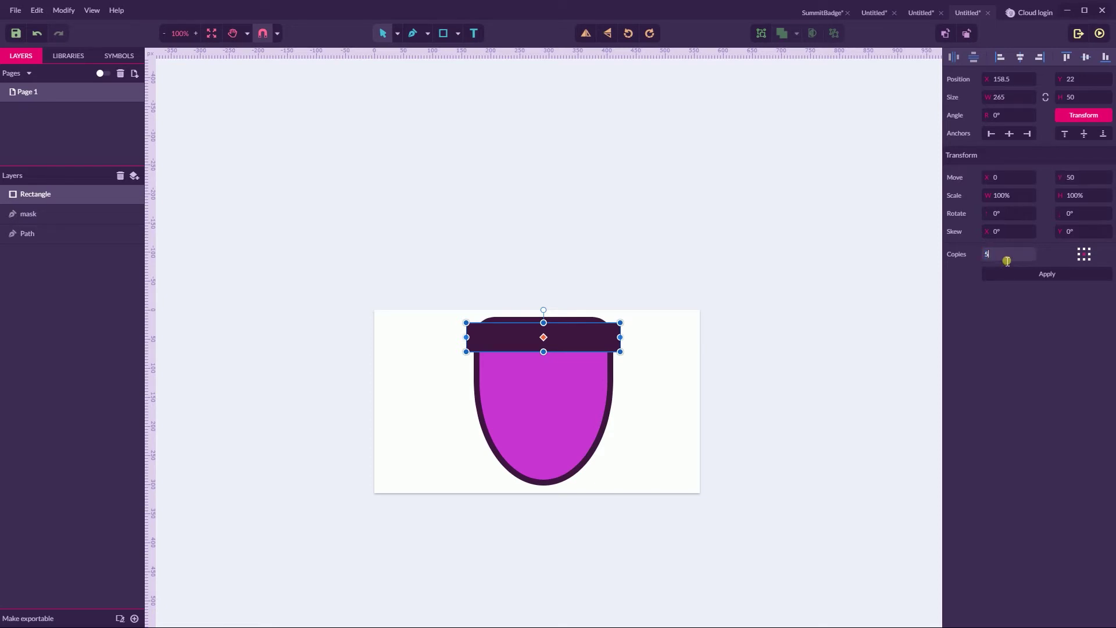
pyautogui.write('5')
pyautogui.click(1033, 278)
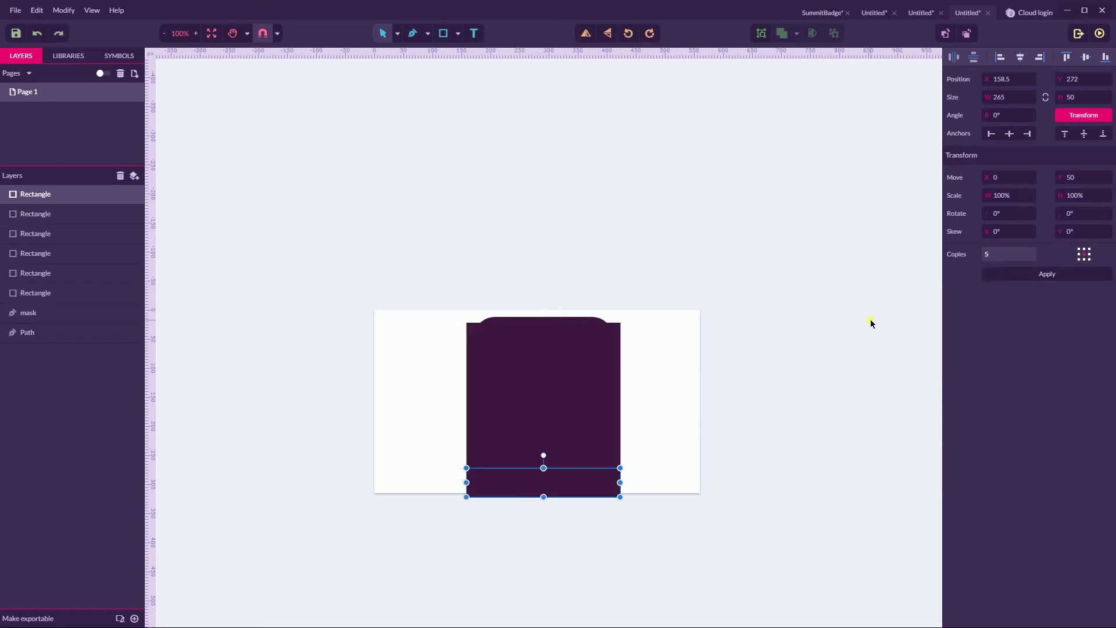
# Fill the second stripe from the top with light blue #5494F4 and the third stripe with blue #2476F2.
pyautogui.click(577, 360)
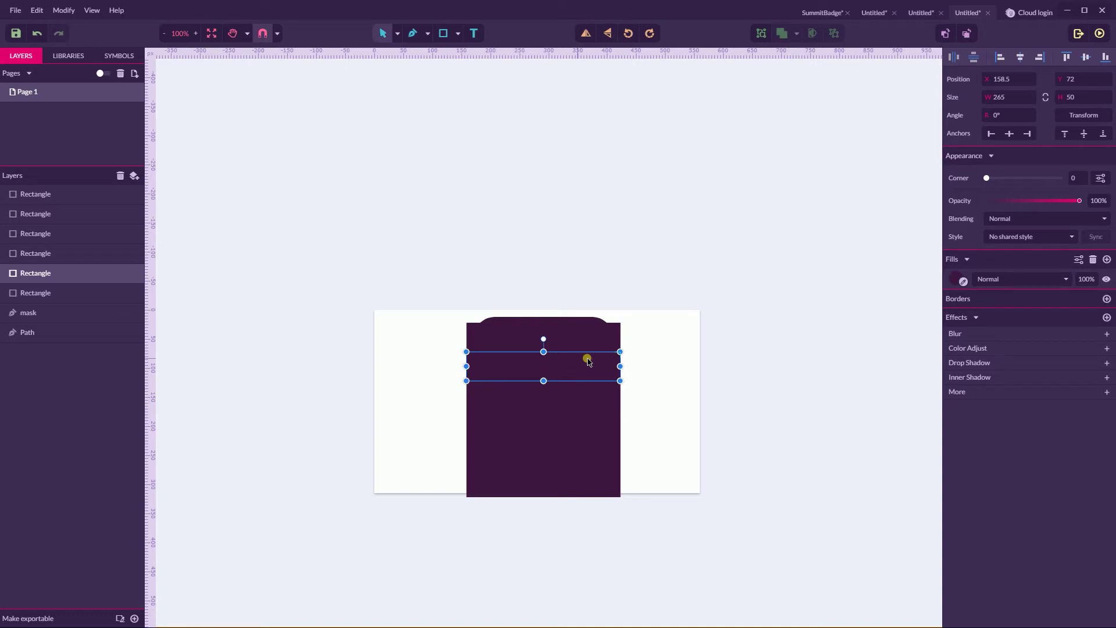
pyautogui.click(954, 277)
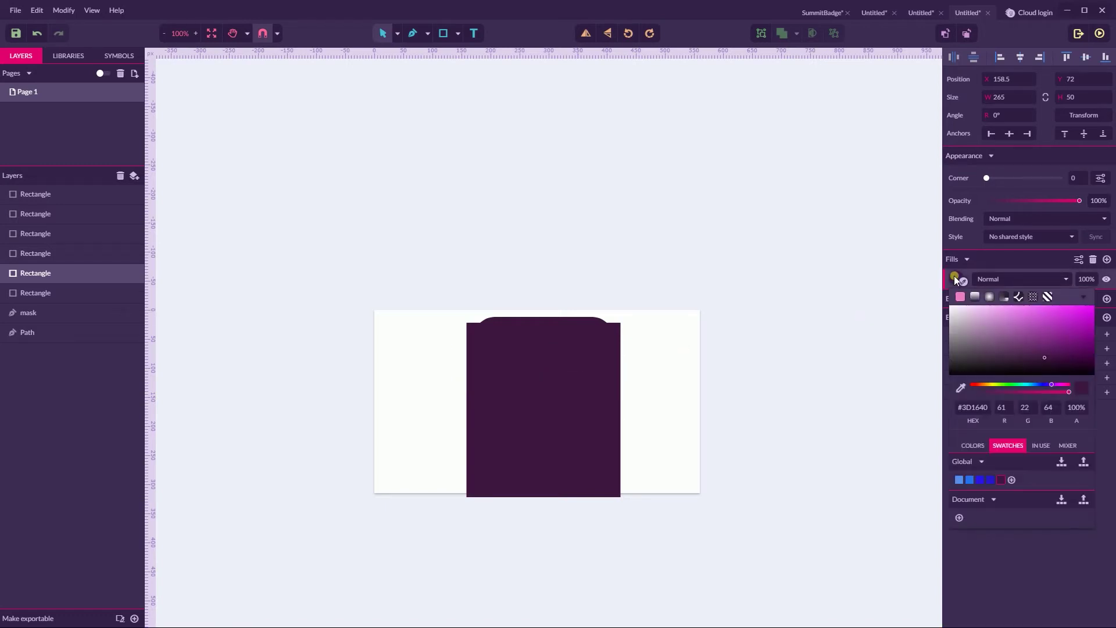
pyautogui.click(958, 480)
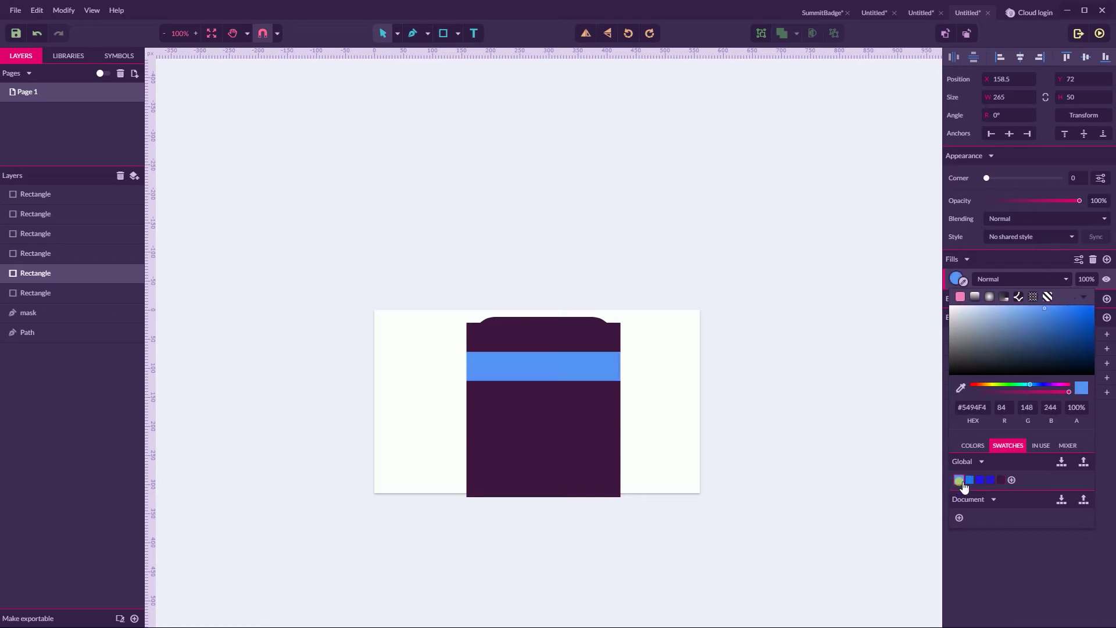
pyautogui.click(580, 397)
pyautogui.click(956, 279)
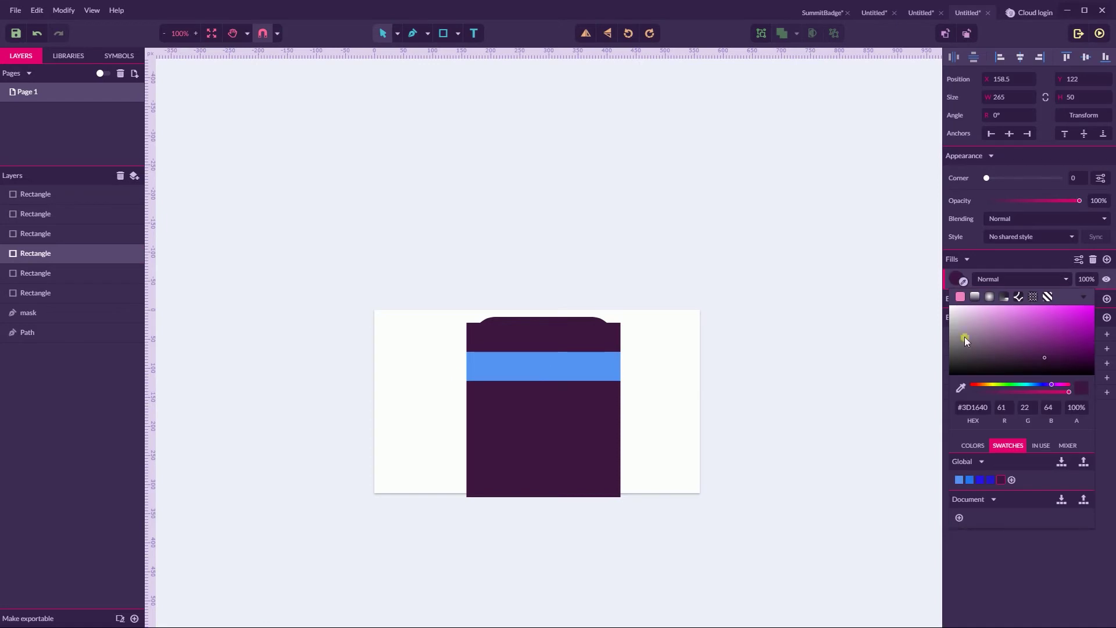
pyautogui.click(970, 480)
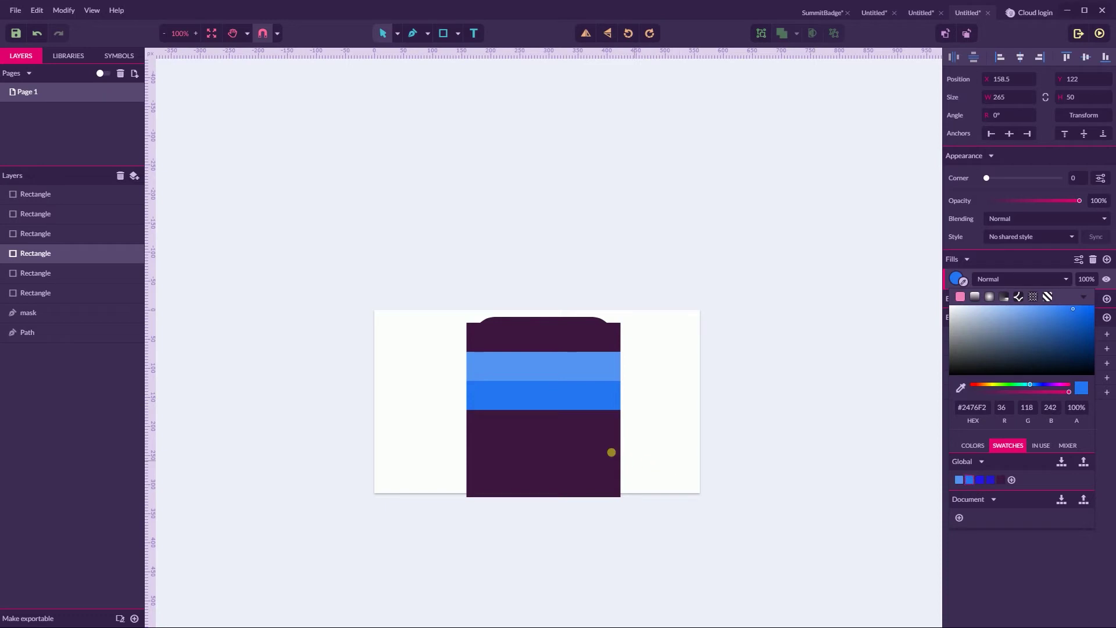
# Fill the fourth stripe with #2516EA and the fifth stripe with the darker blue #2417D0.
pyautogui.click(601, 430)
pyautogui.click(956, 279)
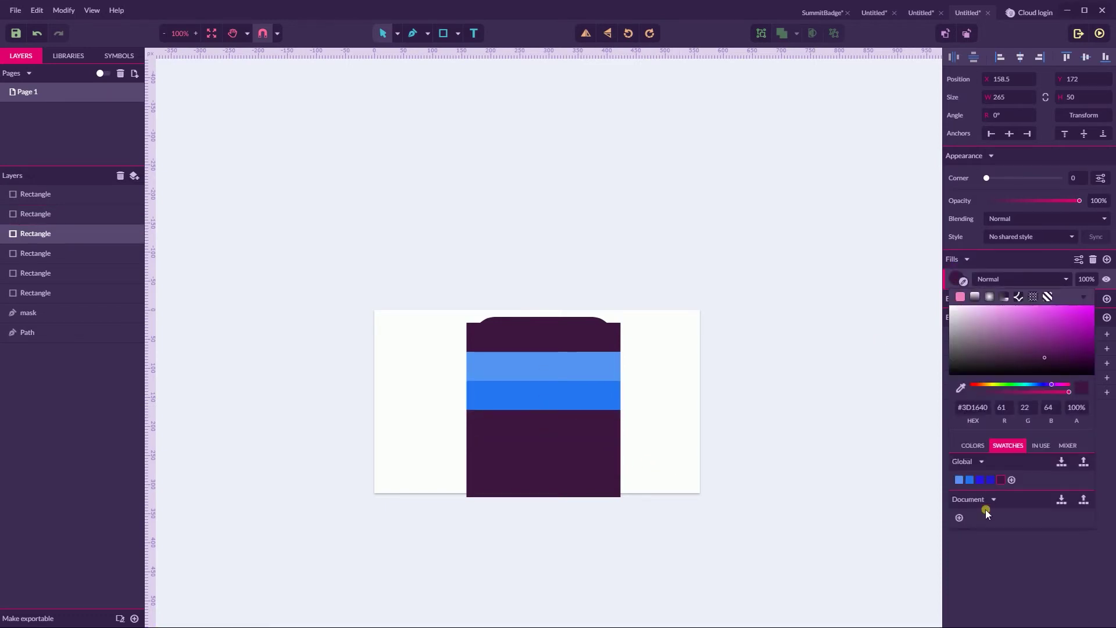
pyautogui.click(980, 480)
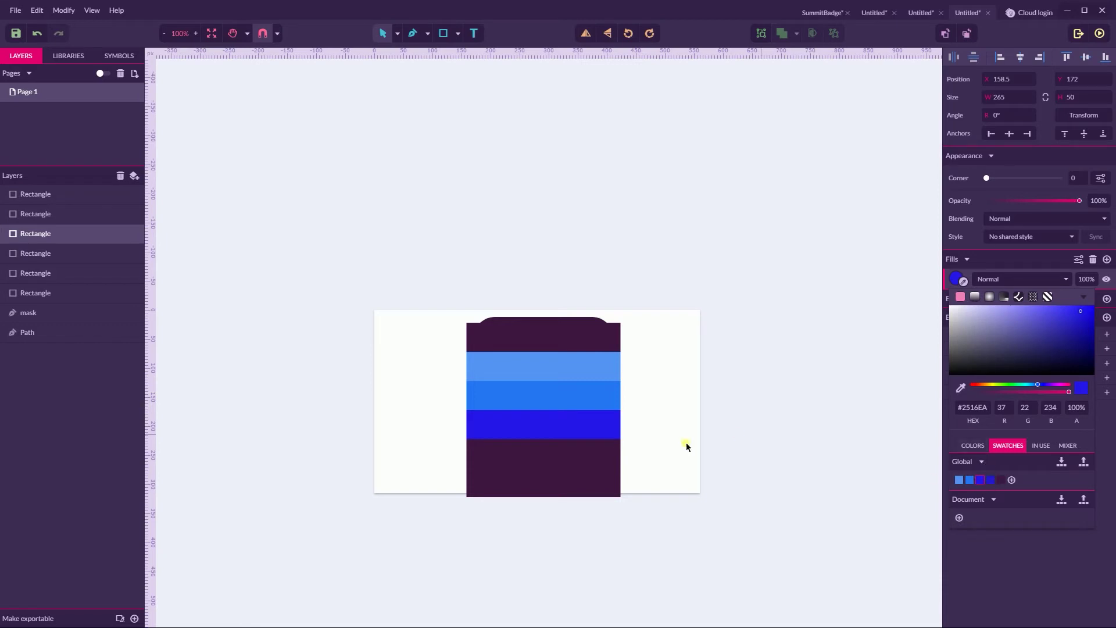
pyautogui.click(562, 455)
pyautogui.click(955, 277)
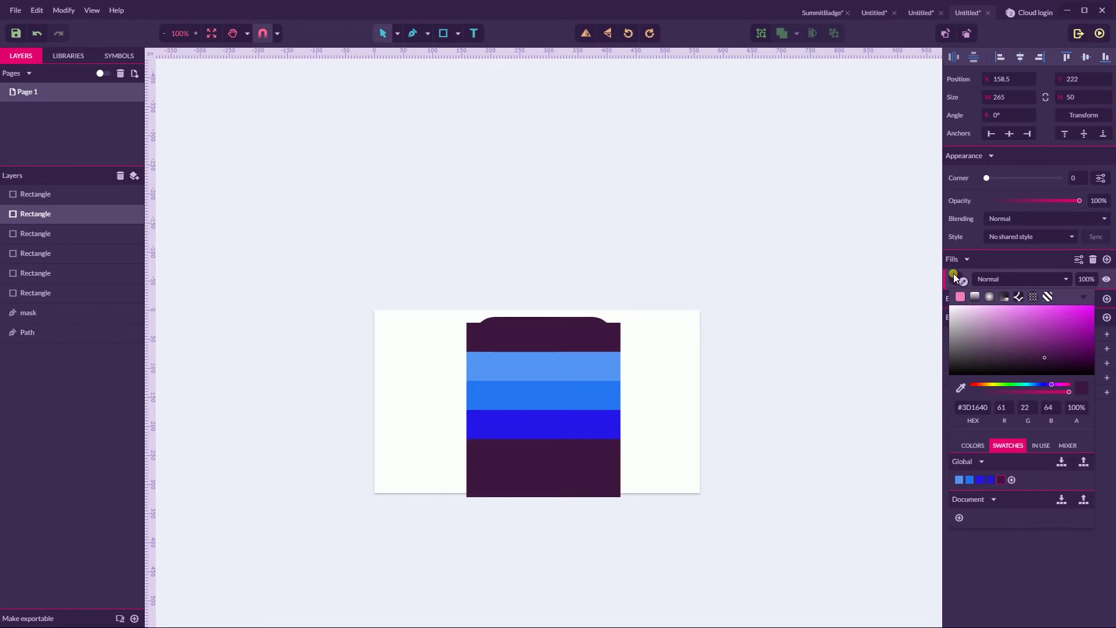
pyautogui.click(584, 451)
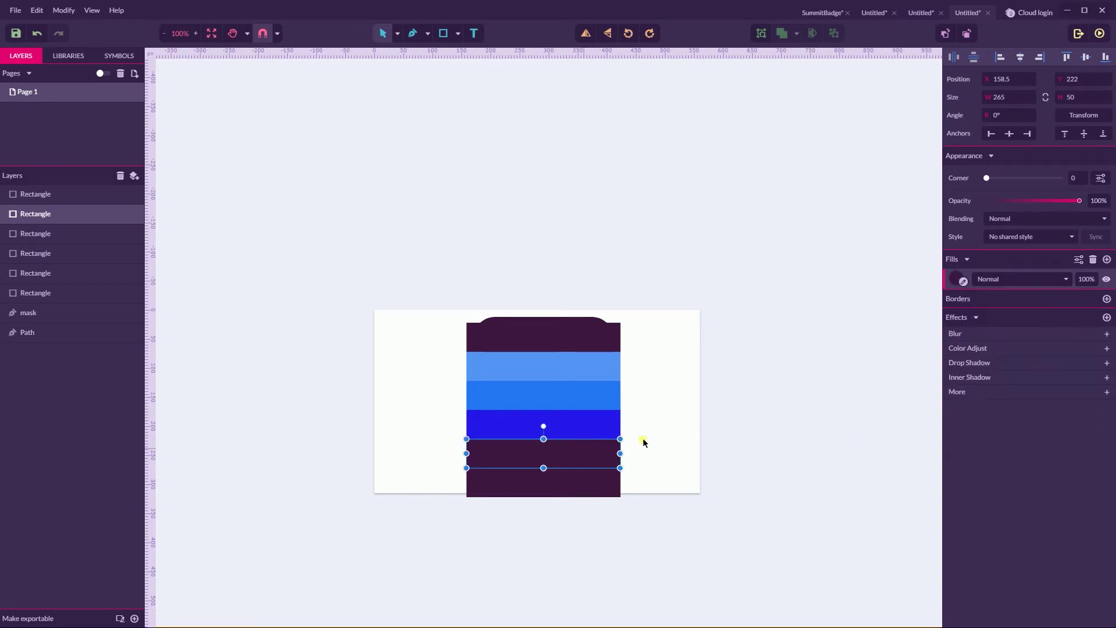
pyautogui.click(955, 277)
pyautogui.click(992, 481)
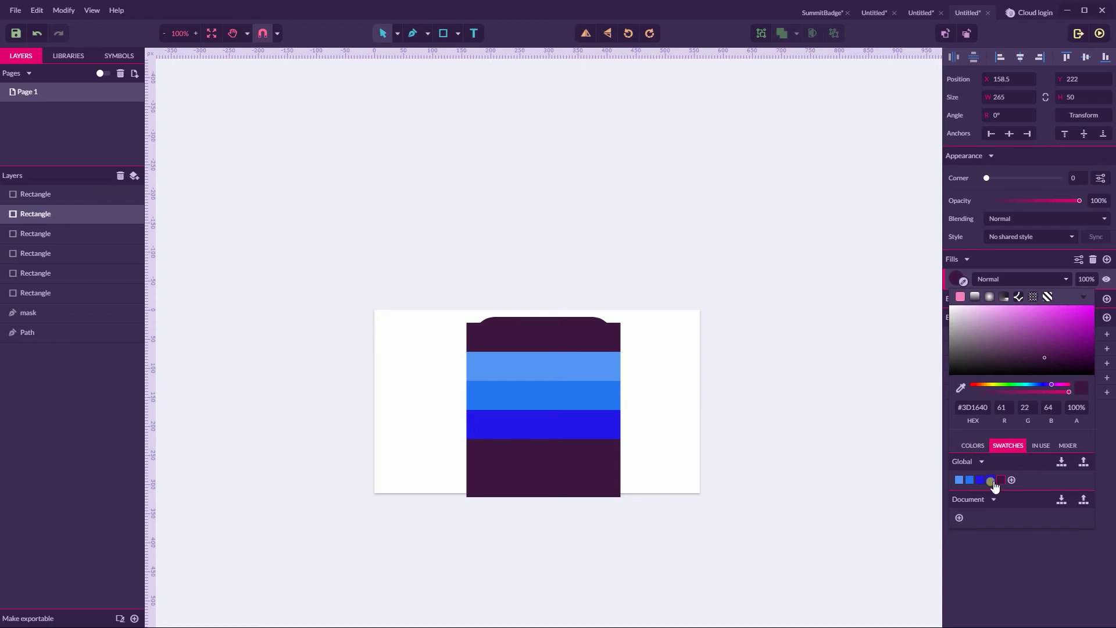
pyautogui.click(992, 482)
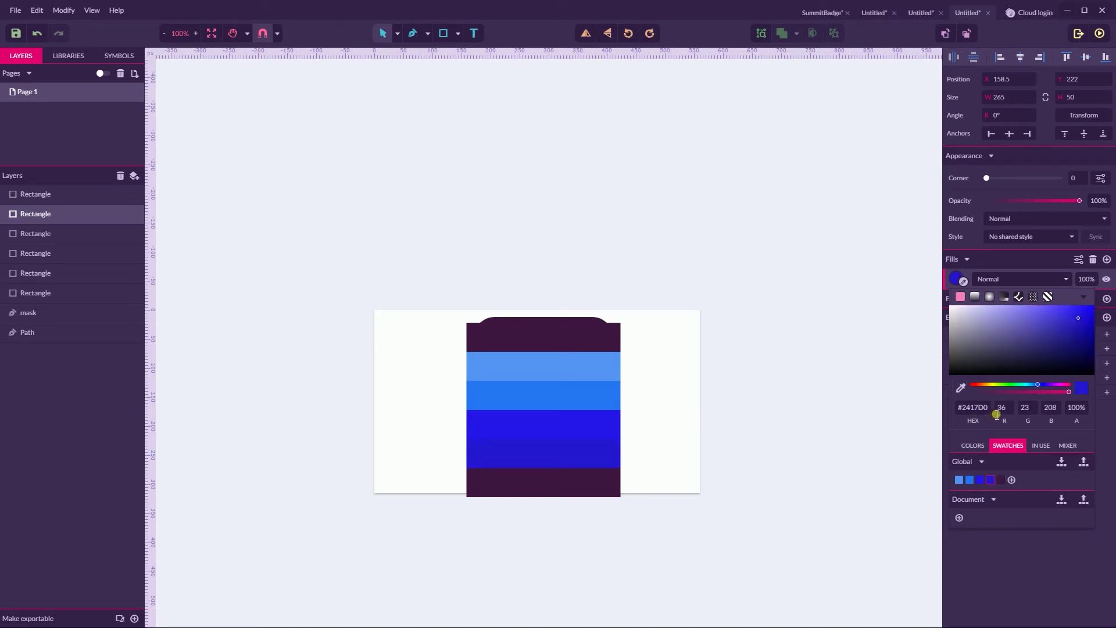
pyautogui.click(668, 352)
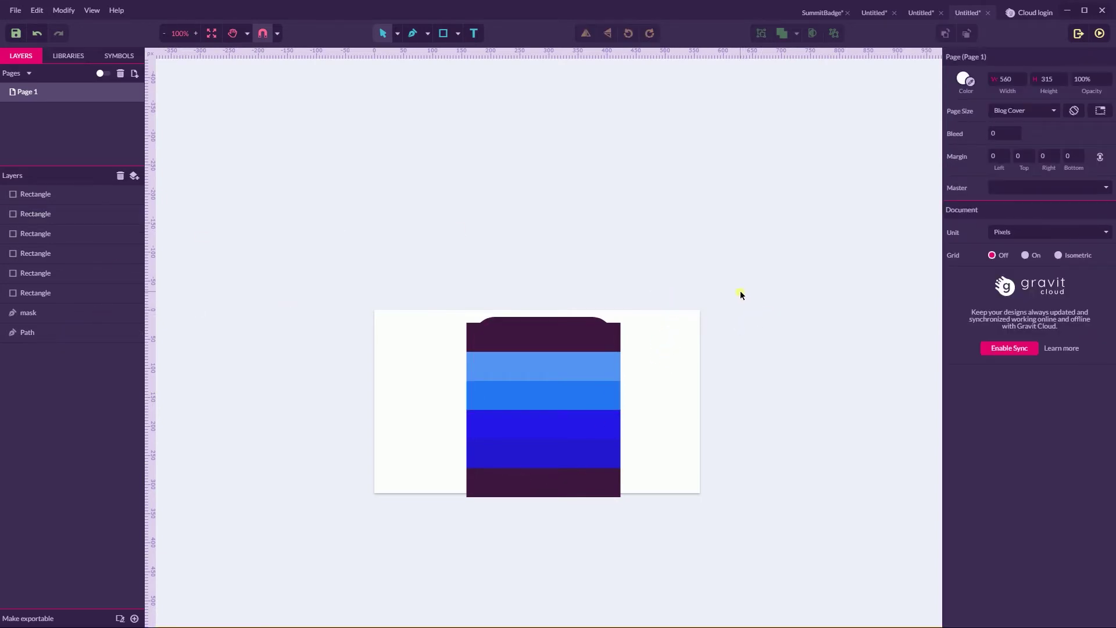
# Select all the stripes and the mask shape, excluding the outer shield, and clip the stripes inside the mask.
pyautogui.hotkey('ctrl', 'a')
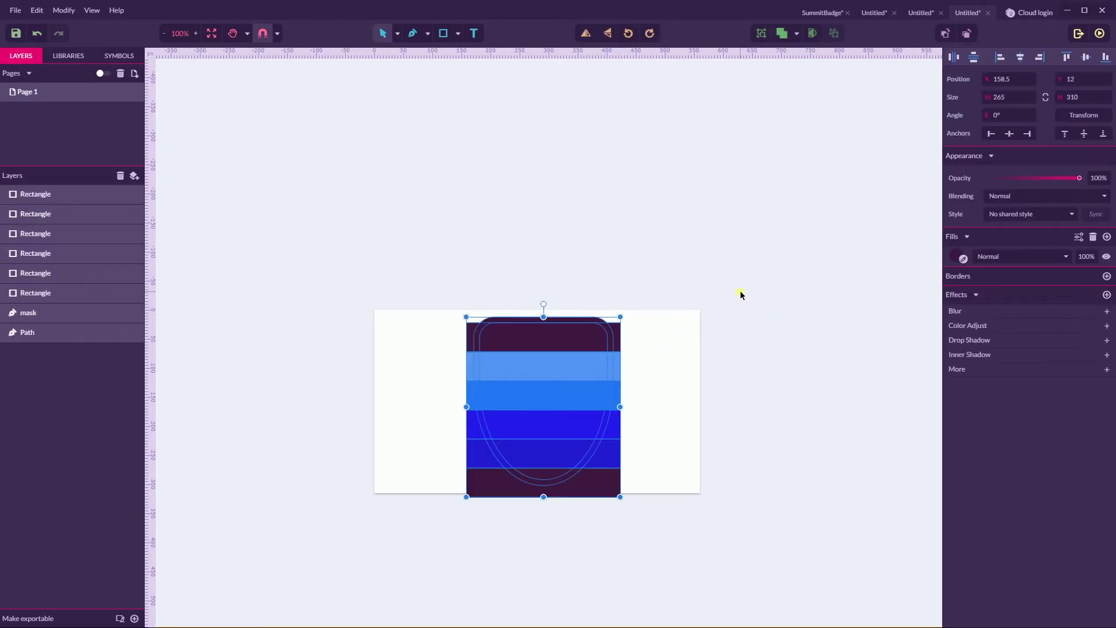
pyautogui.keyDown('ctrl'); pyautogui.click(96, 332); pyautogui.keyUp('ctrl')
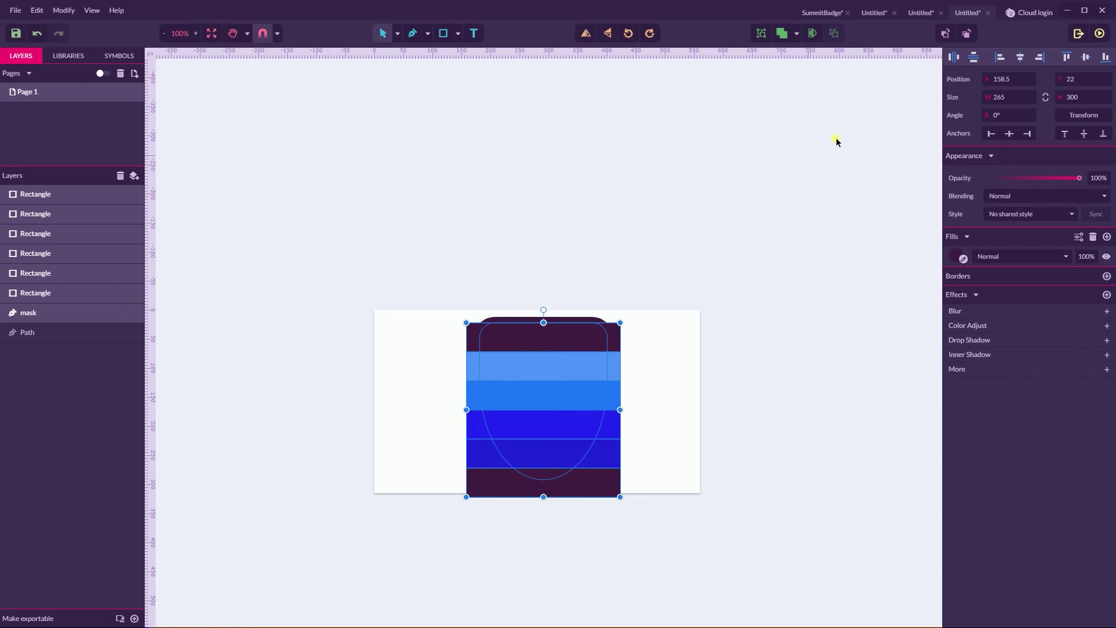
pyautogui.click(815, 32)
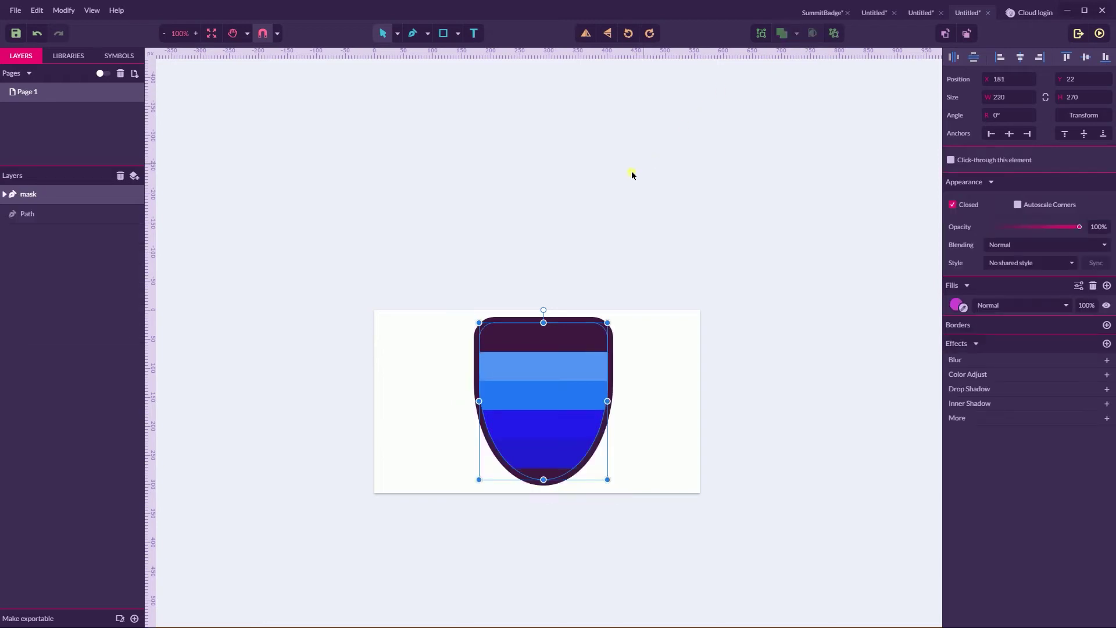
pyautogui.click(588, 201)
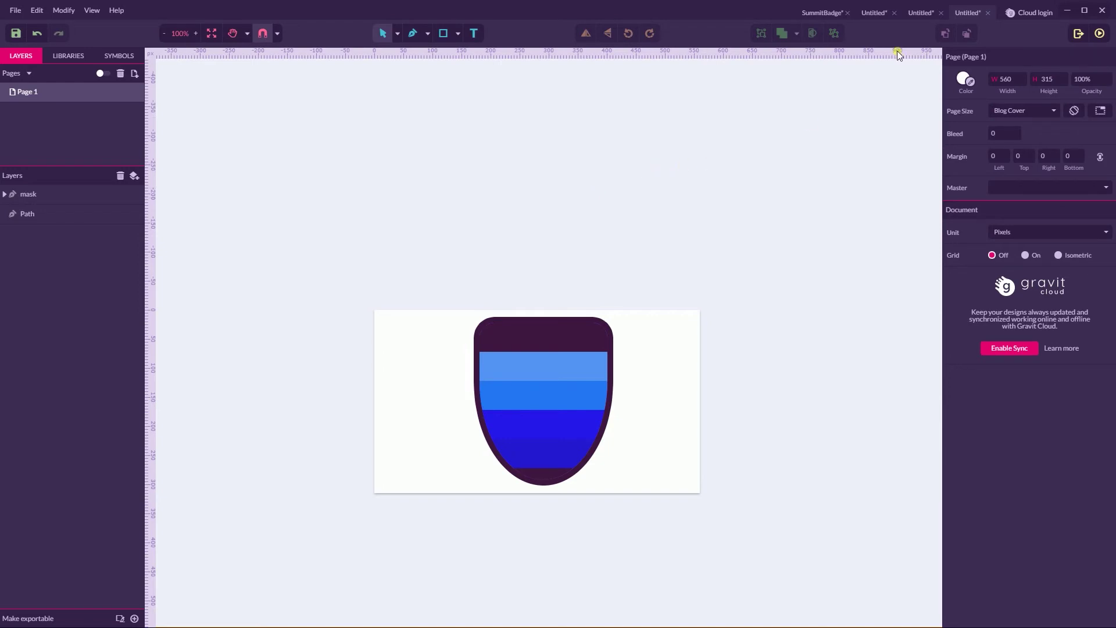
# View the mountain badge in the other open document for reference.
pyautogui.click(864, 15)
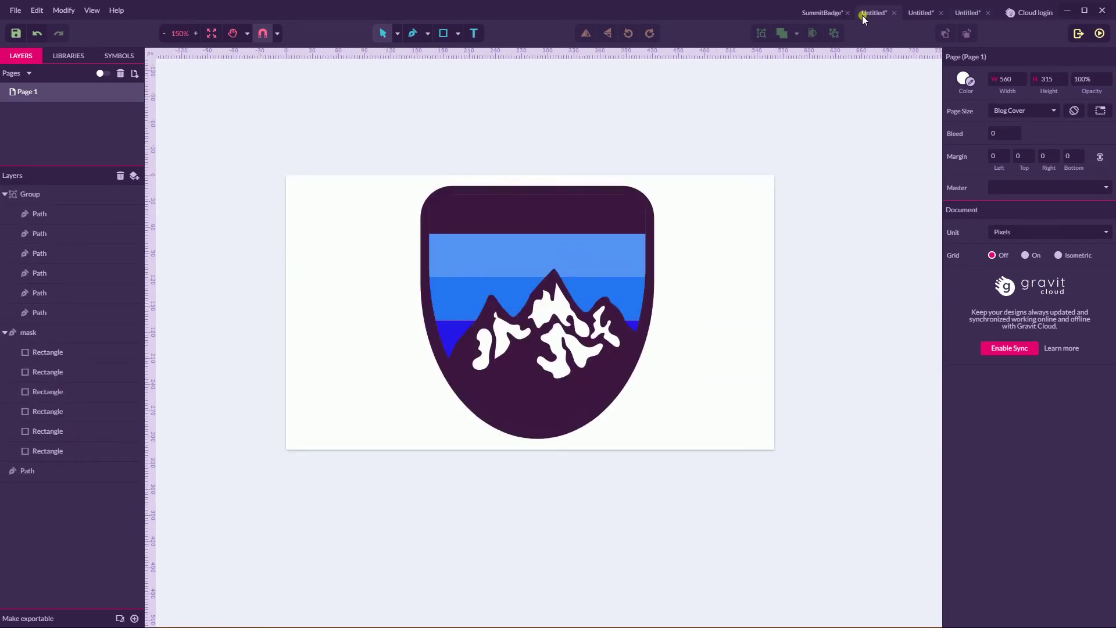
pyautogui.click(920, 12)
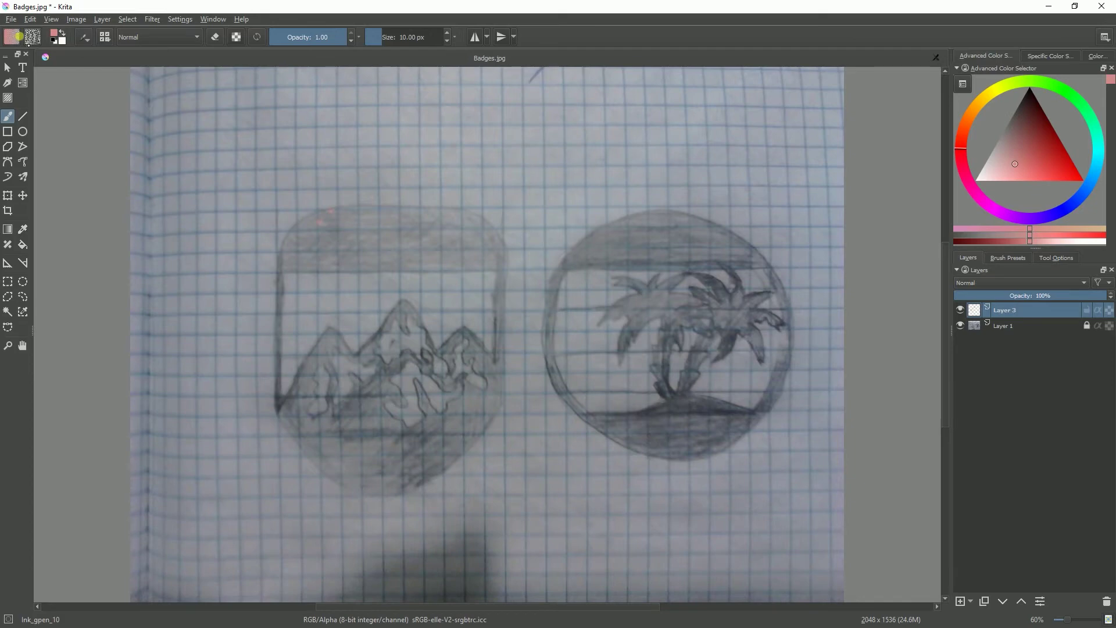
# In Krita, set the brush's foreground colour to a dark pink from the colour palette.
pyautogui.click(33, 37)
pyautogui.click(53, 34)
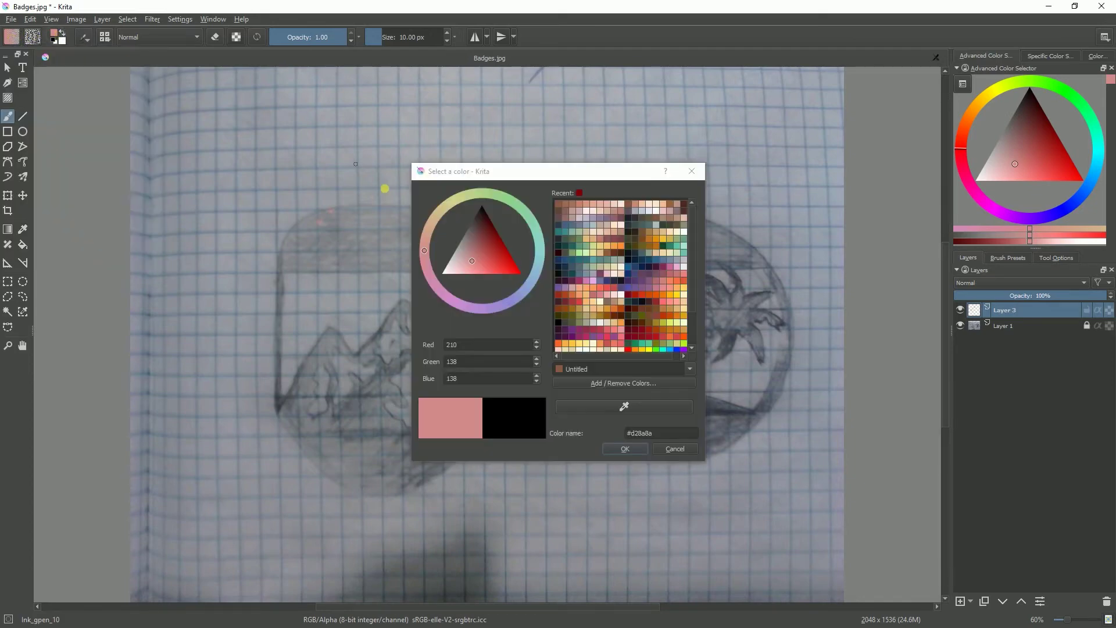
pyautogui.click(583, 274)
pyautogui.click(625, 448)
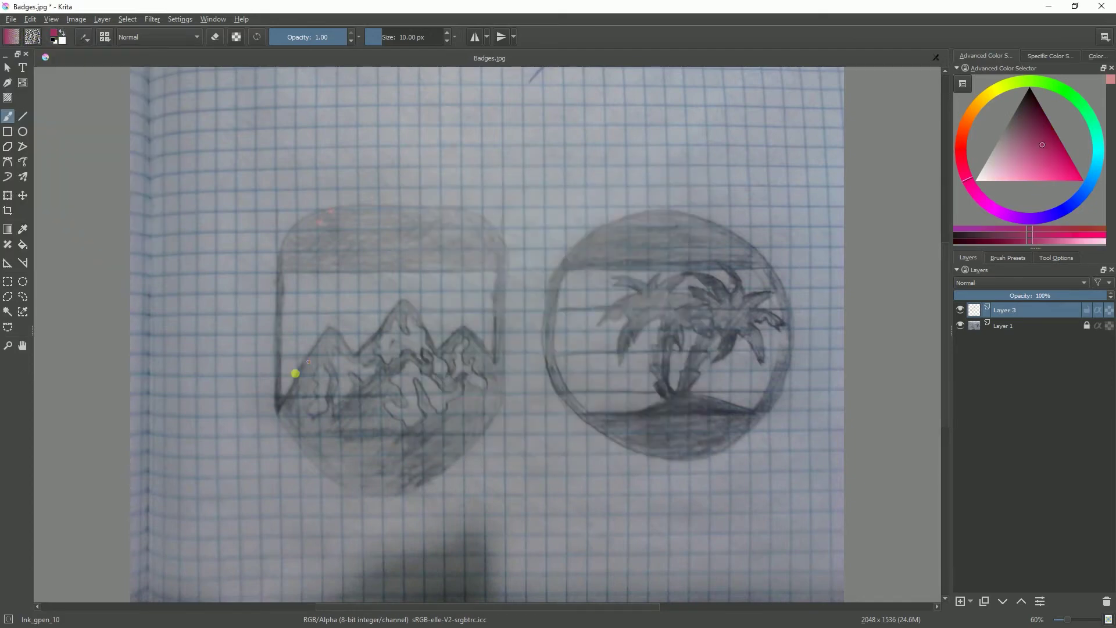
# Trace the mountain range's outer contour over the shield sketch as one closed brush line.
pyautogui.rightClick(279, 406)
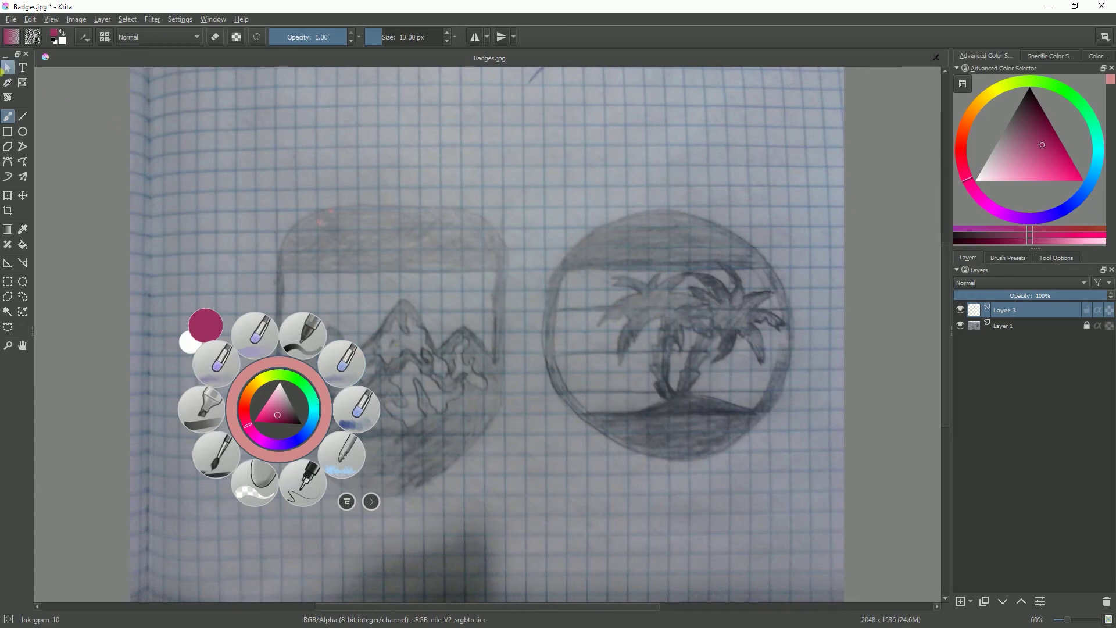
pyautogui.click(246, 224)
pyautogui.moveTo(276, 412)
pyautogui.mouseDown()
pyautogui.moveTo(326, 329)
pyautogui.moveTo(347, 343)
pyautogui.moveTo(373, 338)
pyautogui.moveTo(406, 300)
pyautogui.moveTo(433, 339)
pyautogui.moveTo(479, 340)
pyautogui.moveTo(496, 358)
pyautogui.moveTo(498, 391)
pyautogui.moveTo(478, 423)
pyautogui.moveTo(428, 448)
pyautogui.moveTo(354, 458)
pyautogui.moveTo(278, 414)
pyautogui.mouseUp()
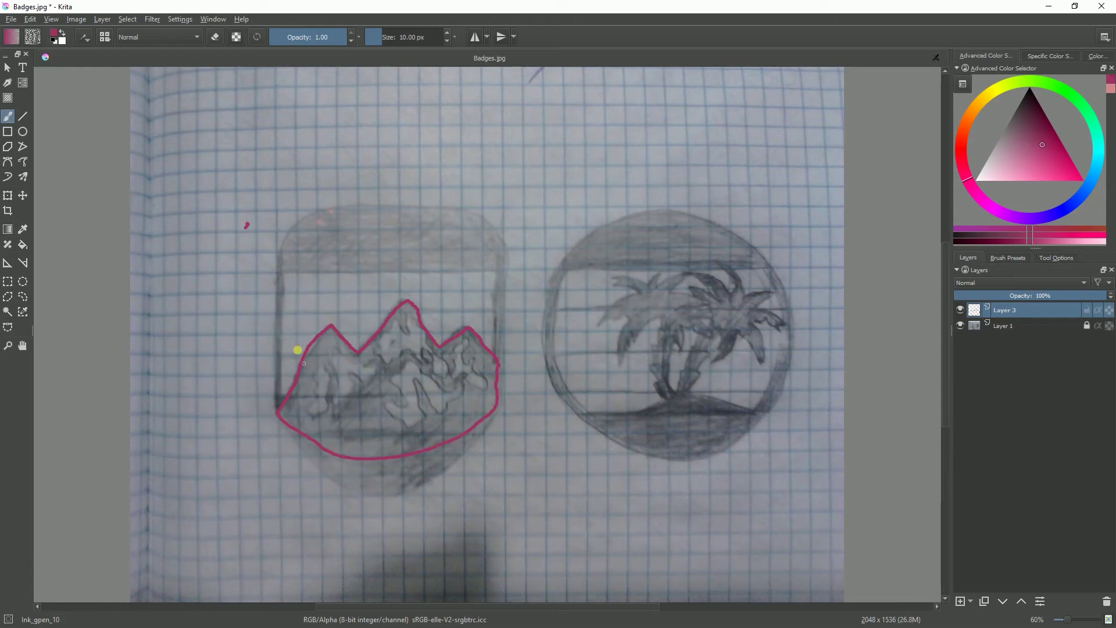
# Reduce the brush size to 3.40 px and trace the snow patches inside the mountain outline.
pyautogui.click(377, 38)
pyautogui.scroll(3, 356, 422)
pyautogui.moveTo(261, 341)
pyautogui.mouseDown()
pyautogui.moveTo(254, 308)
pyautogui.moveTo(294, 302)
pyautogui.moveTo(265, 407)
pyautogui.moveTo(240, 393)
pyautogui.moveTo(262, 346)
pyautogui.mouseUp()
pyautogui.moveTo(307, 262)
pyautogui.mouseDown()
pyautogui.moveTo(326, 365)
pyautogui.moveTo(356, 311)
pyautogui.moveTo(386, 290)
pyautogui.moveTo(306, 252)
pyautogui.moveTo(305, 263)
pyautogui.mouseUp()
pyautogui.rightClick(402, 255)
pyautogui.click(414, 265)
pyautogui.moveTo(414, 265)
pyautogui.mouseDown()
pyautogui.moveTo(454, 272)
pyautogui.moveTo(482, 253)
pyautogui.moveTo(506, 278)
pyautogui.moveTo(531, 257)
pyautogui.moveTo(540, 305)
pyautogui.moveTo(563, 314)
pyautogui.moveTo(559, 270)
pyautogui.moveTo(494, 167)
pyautogui.moveTo(473, 192)
pyautogui.moveTo(441, 200)
pyautogui.moveTo(418, 256)
pyautogui.mouseUp()
pyautogui.rightClick(445, 372)
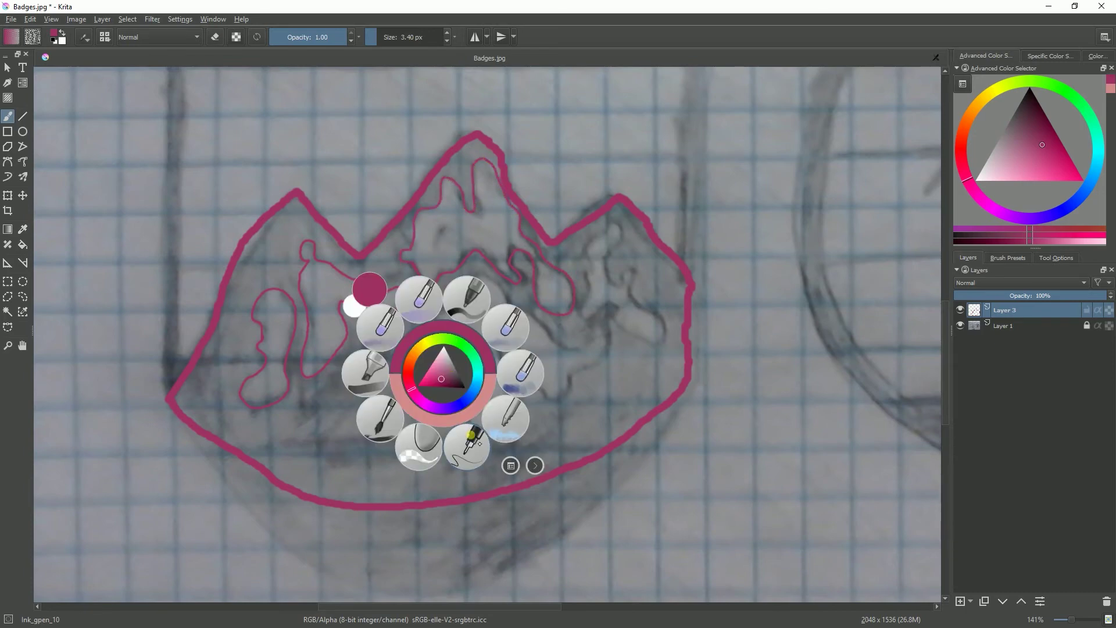
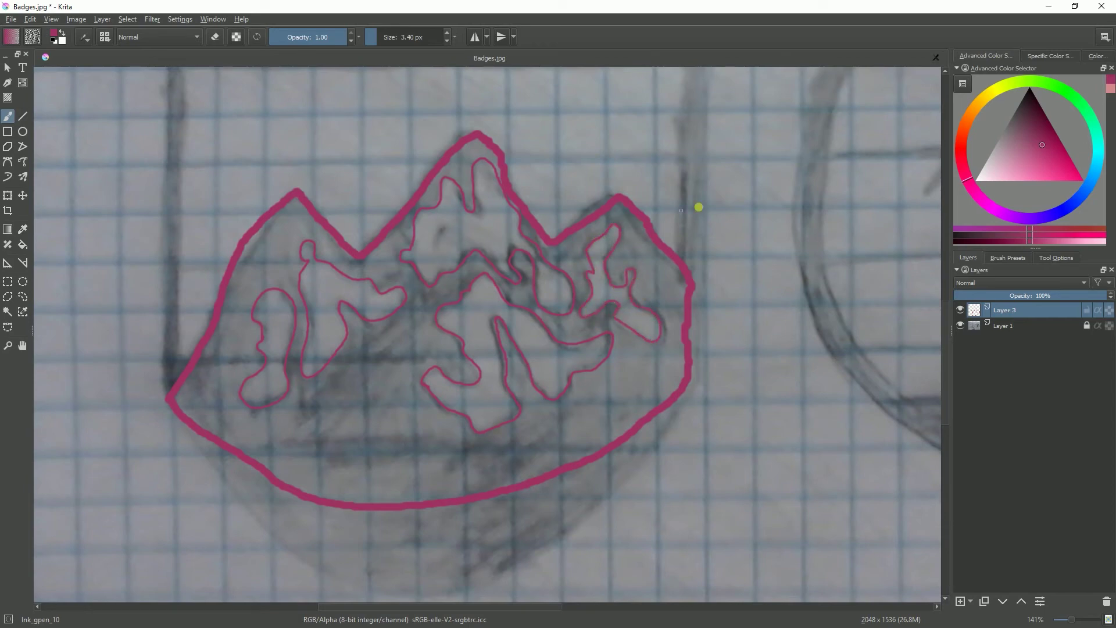
# Erase part of the left mountain's outer slope and redraw it with a thicker brush.
pyautogui.press('e')
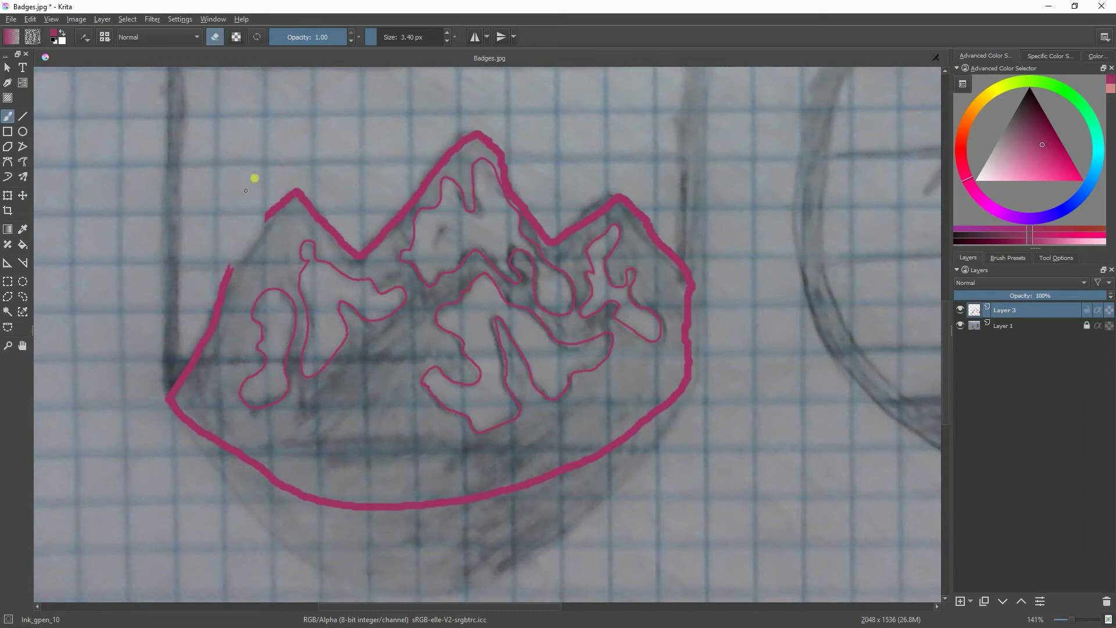
pyautogui.click(385, 38)
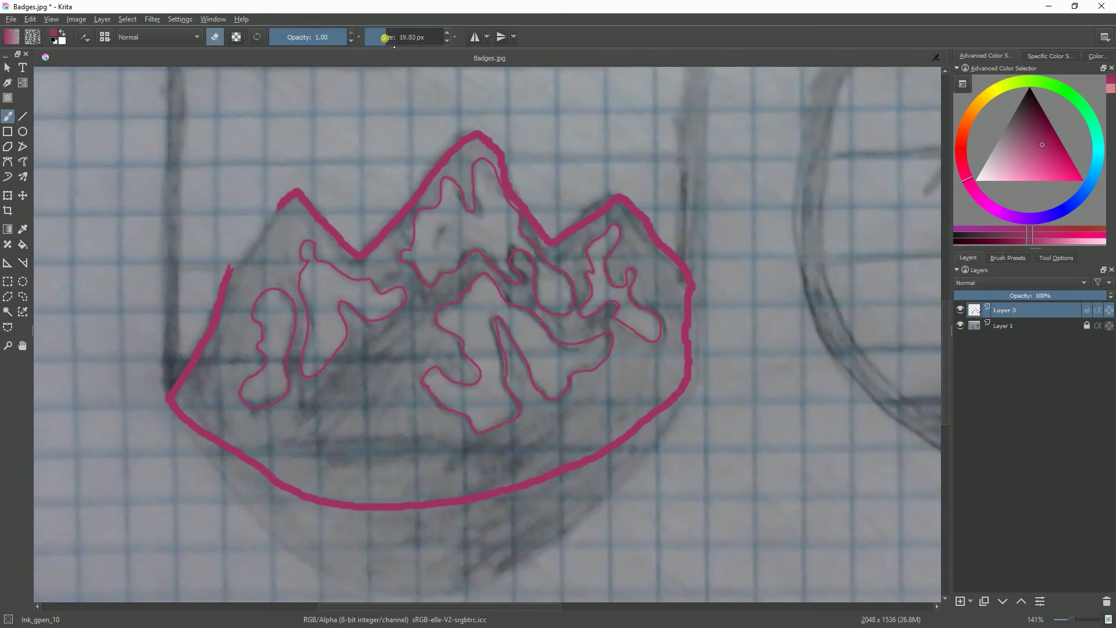
pyautogui.press('e')
pyautogui.moveTo(290, 201); pyautogui.dragTo(226, 285)
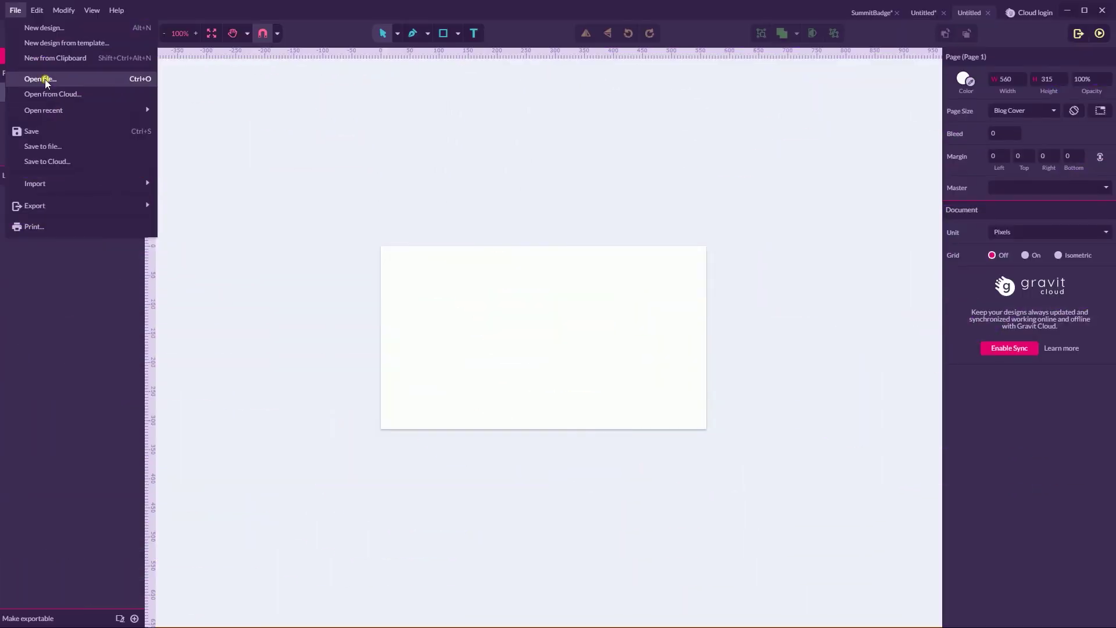
# Switch to Gravit Designer and import the Mountains image from the Badges folder into the blank Blog Cover document.
pyautogui.click(35, 183)
pyautogui.doubleClick(267, 419)
pyautogui.doubleClick(269, 376)
pyautogui.doubleClick(274, 264)
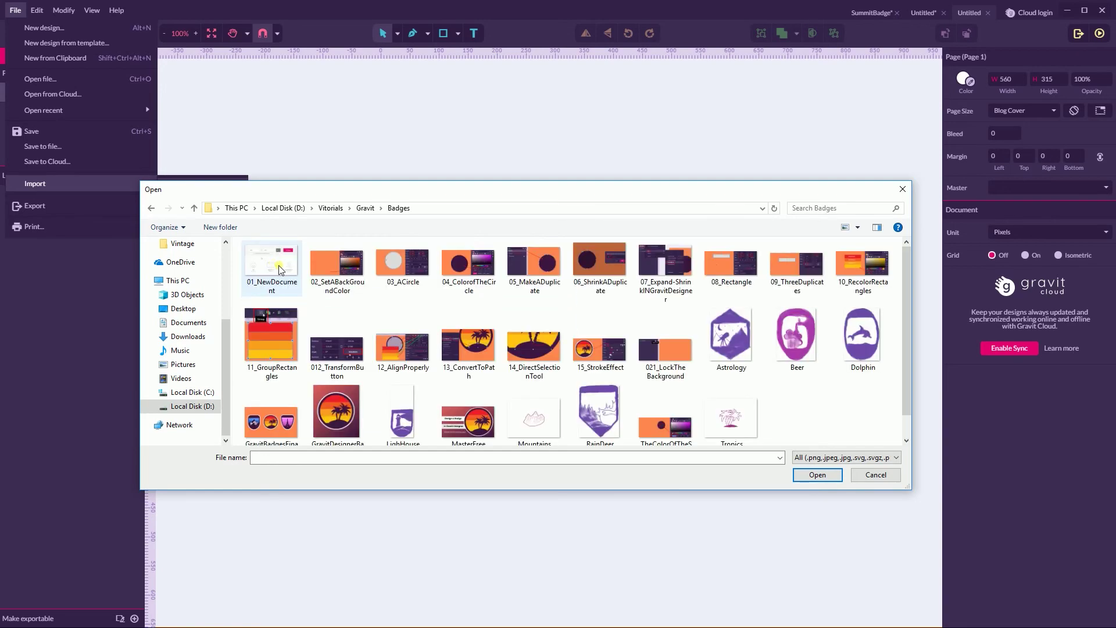
pyautogui.doubleClick(534, 416)
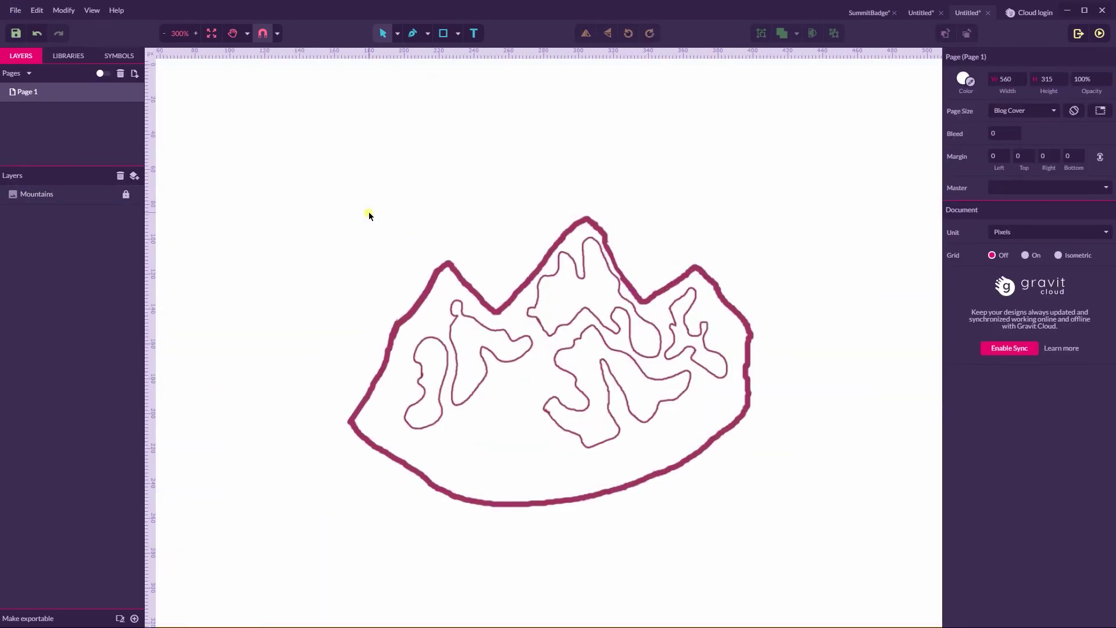
# Trace the mountain range's outer contour with the Pen tool as a closed path over the imported drawing.
pyautogui.press('p')
pyautogui.click(351, 419)
pyautogui.click(381, 376)
pyautogui.click(395, 324)
pyautogui.click(438, 270)
pyautogui.click(452, 266)
pyautogui.click(476, 296)
pyautogui.click(498, 311)
pyautogui.click(541, 269)
pyautogui.moveTo(585, 218); pyautogui.dragTo(596, 224)
pyautogui.click(606, 238)
pyautogui.click(626, 281)
pyautogui.click(642, 300)
pyautogui.click(678, 278)
pyautogui.click(698, 268)
pyautogui.click(713, 283)
pyautogui.moveTo(738, 315); pyautogui.dragTo(747, 323)
pyautogui.click(748, 358)
pyautogui.click(750, 403)
pyautogui.click(710, 441)
pyautogui.click(632, 483)
pyautogui.moveTo(471, 500); pyautogui.dragTo(520, 512)
pyautogui.click(351, 420)
# Trace the two snow patches below the left peak as separate closed paths.
pyautogui.click(452, 308)
pyautogui.click(460, 301)
pyautogui.click(486, 327)
pyautogui.click(507, 330)
pyautogui.click(514, 342)
pyautogui.click(531, 338)
pyautogui.moveTo(516, 360)
pyautogui.mouseDown()
pyautogui.moveTo(488, 374)
pyautogui.moveTo(439, 336)
pyautogui.moveTo(442, 417)
pyautogui.moveTo(417, 390)
pyautogui.mouseUp()
pyautogui.click(454, 405)
pyautogui.click(452, 334)
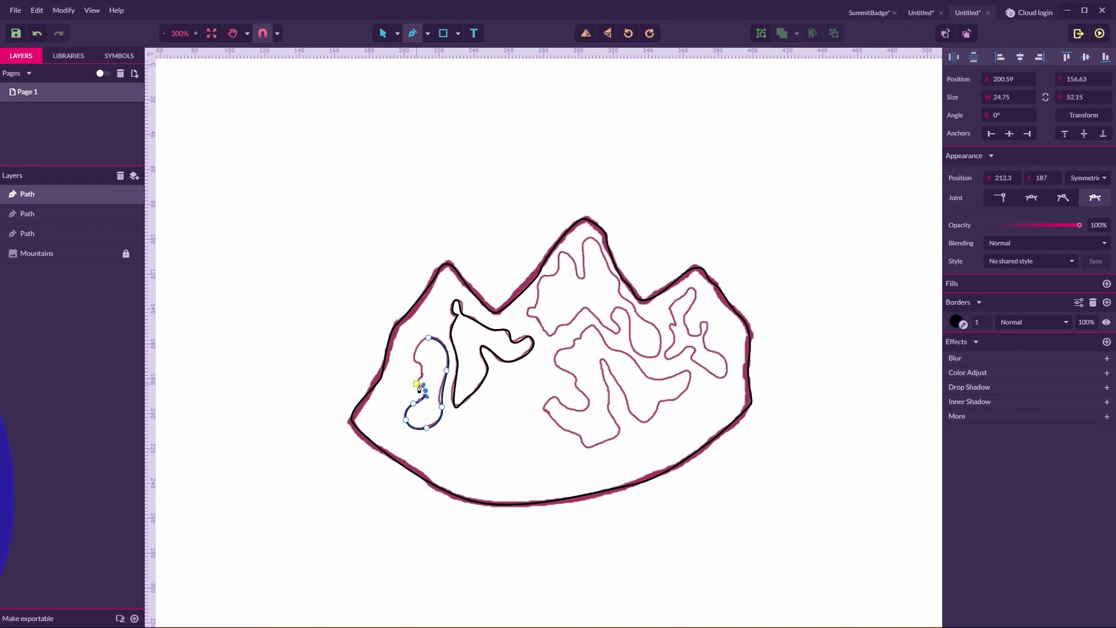
pyautogui.click(429, 337)
# Trace the snow patch on the central peak, including its lobe reaching down to the right, as a closed path.
pyautogui.click(532, 314)
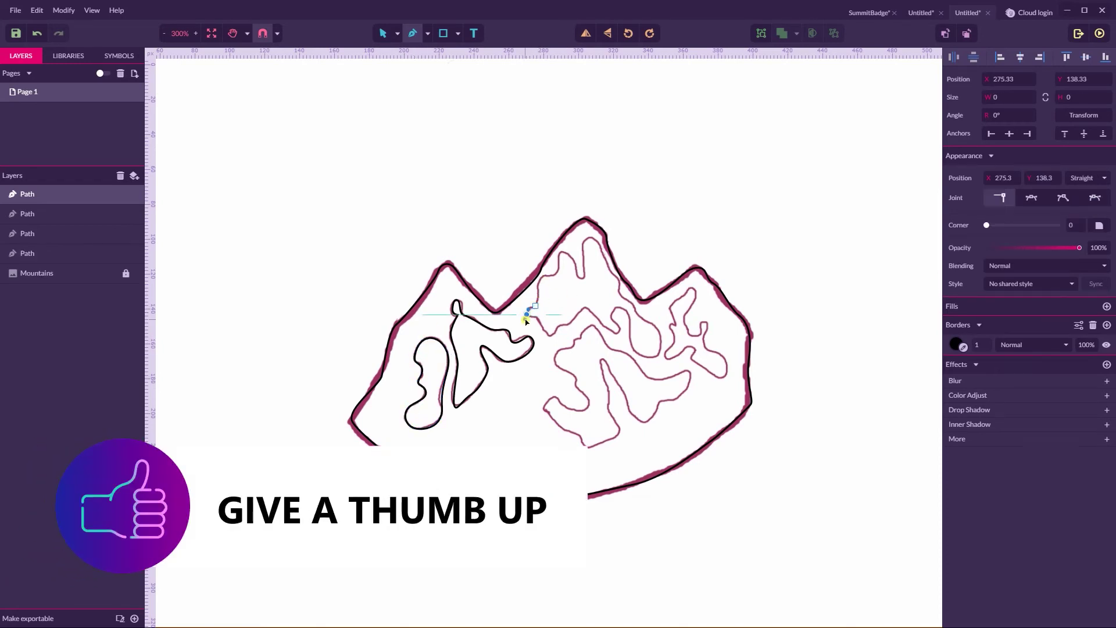
pyautogui.click(551, 335)
pyautogui.click(572, 323)
pyautogui.click(585, 305)
pyautogui.click(619, 331)
pyautogui.click(623, 310)
pyautogui.click(632, 347)
pyautogui.click(659, 355)
pyautogui.click(648, 322)
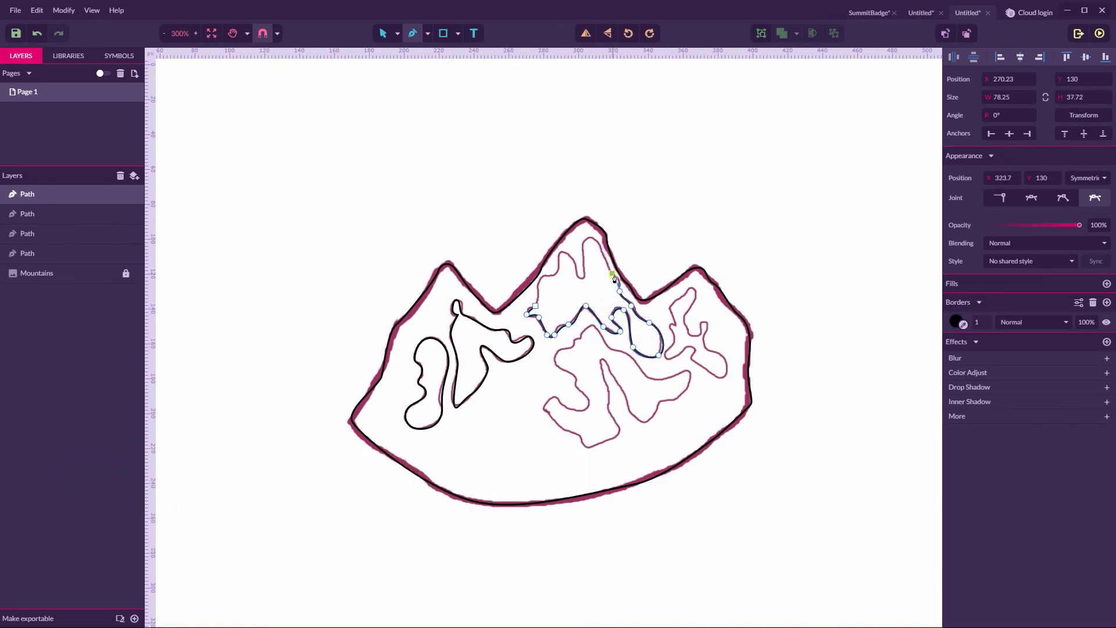
pyautogui.click(589, 239)
pyautogui.click(580, 278)
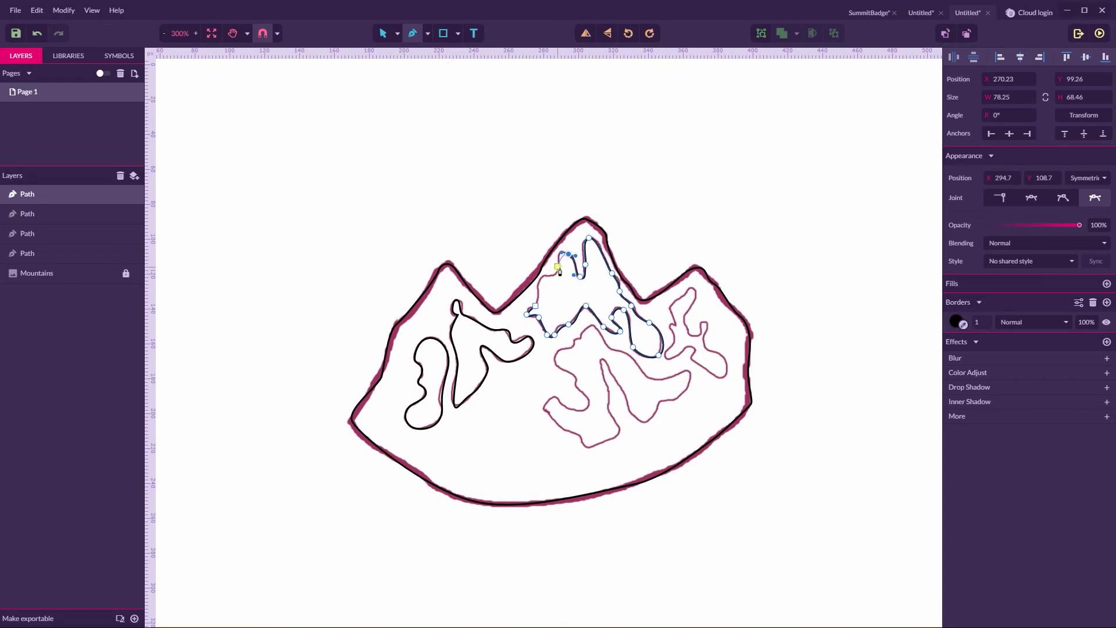
pyautogui.click(541, 279)
# Trace the branching snow patch below the right peak as a closed path.
pyautogui.click(674, 324)
pyautogui.click(670, 308)
pyautogui.click(685, 294)
pyautogui.click(696, 289)
pyautogui.click(687, 309)
pyautogui.click(691, 335)
pyautogui.click(702, 323)
pyautogui.click(710, 324)
pyautogui.click(704, 341)
pyautogui.click(719, 353)
pyautogui.click(726, 377)
pyautogui.click(697, 361)
pyautogui.click(690, 351)
pyautogui.click(680, 353)
pyautogui.click(666, 357)
pyautogui.click(674, 343)
pyautogui.moveTo(675, 324); pyautogui.dragTo(682, 320)
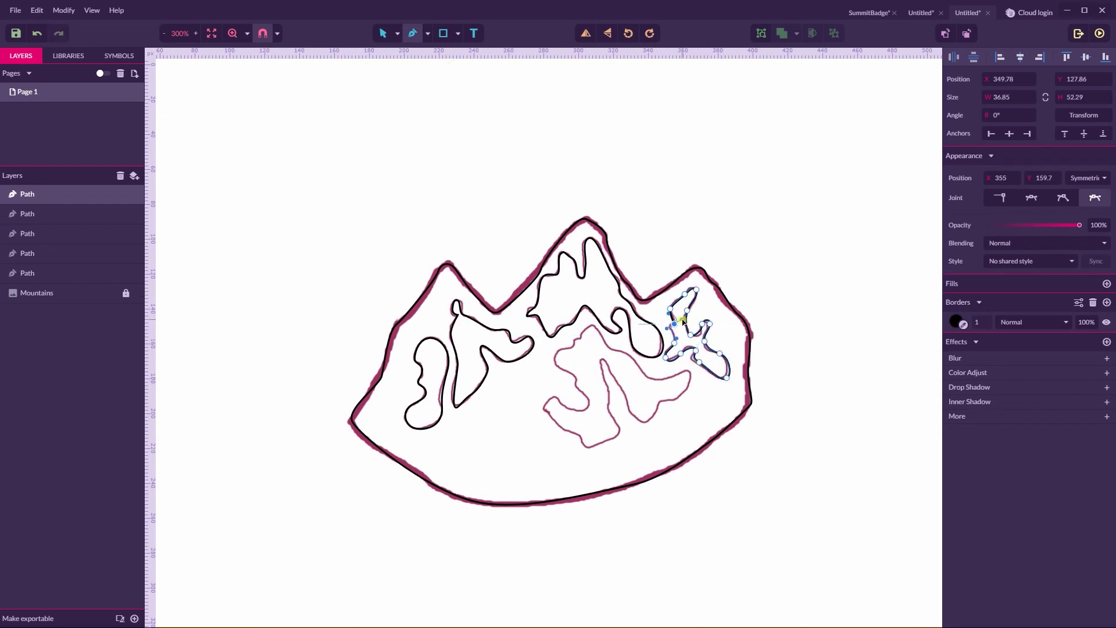
# Trace the large snow patch below the central peak, including its lower lobes, as a closed path.
pyautogui.click(584, 445)
pyautogui.click(612, 441)
pyautogui.click(618, 423)
pyautogui.click(610, 395)
pyautogui.click(602, 374)
pyautogui.click(605, 356)
pyautogui.click(600, 354)
pyautogui.click(615, 380)
pyautogui.click(630, 411)
pyautogui.click(650, 422)
pyautogui.click(661, 400)
pyautogui.click(683, 392)
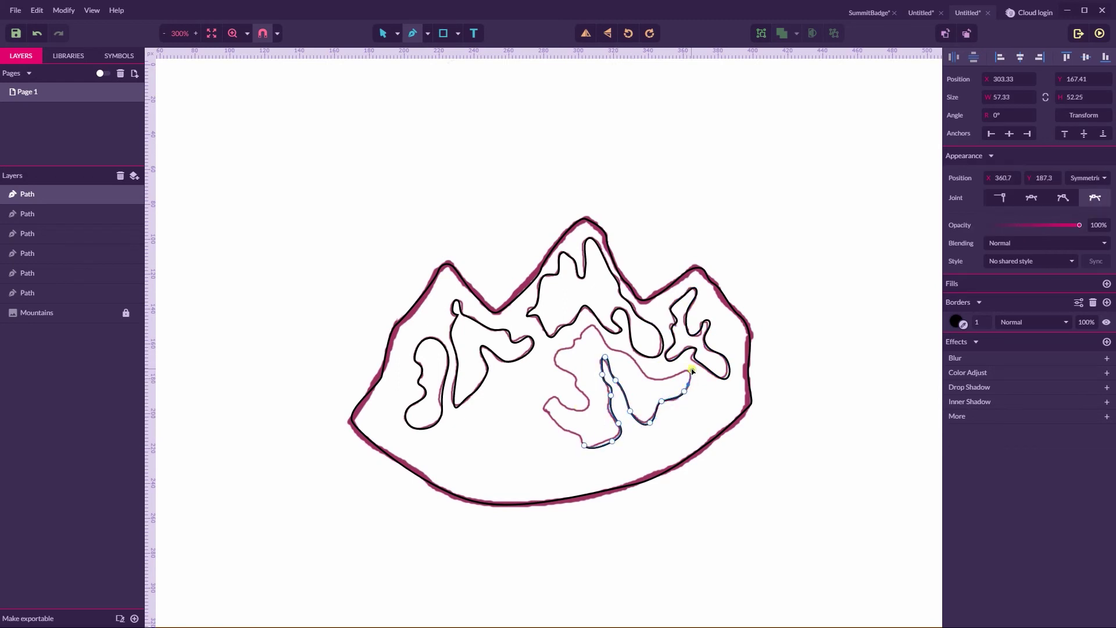
pyautogui.click(668, 378)
pyautogui.click(637, 363)
pyautogui.click(611, 349)
pyautogui.click(592, 325)
pyautogui.click(581, 336)
pyautogui.click(573, 344)
pyautogui.click(554, 358)
pyautogui.click(575, 376)
pyautogui.click(585, 393)
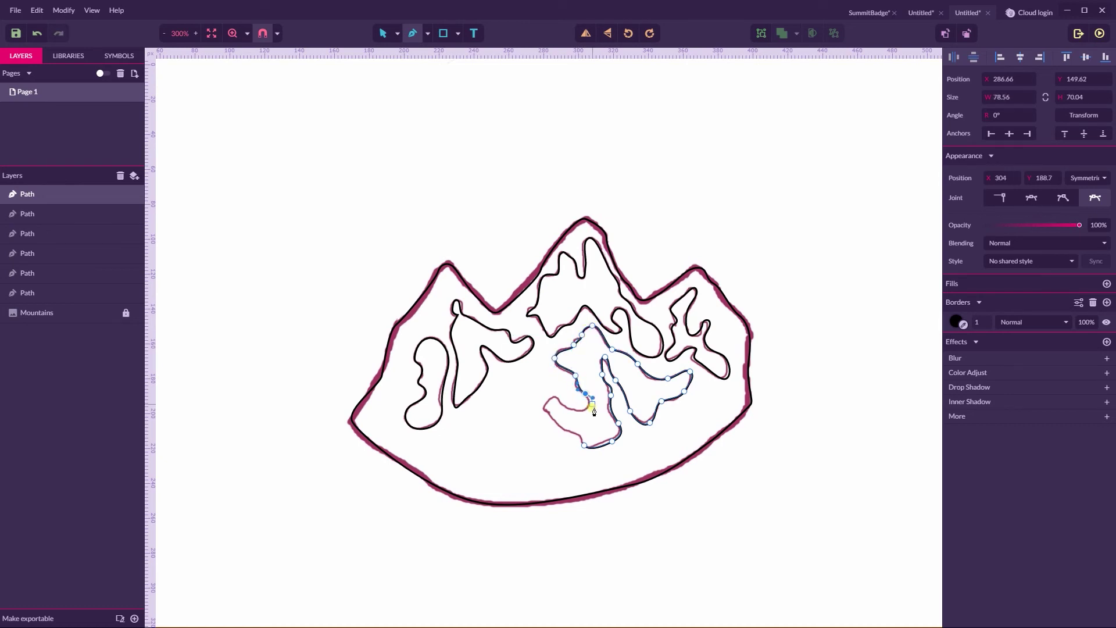
pyautogui.click(547, 407)
pyautogui.click(559, 423)
pyautogui.click(579, 435)
pyautogui.click(584, 444)
# Give the traced mountain outline a dark purple fill with no border.
pyautogui.click(397, 33)
pyautogui.click(417, 52)
pyautogui.moveTo(312, 183); pyautogui.dragTo(780, 510)
pyautogui.hotkey('ctrl', '-')
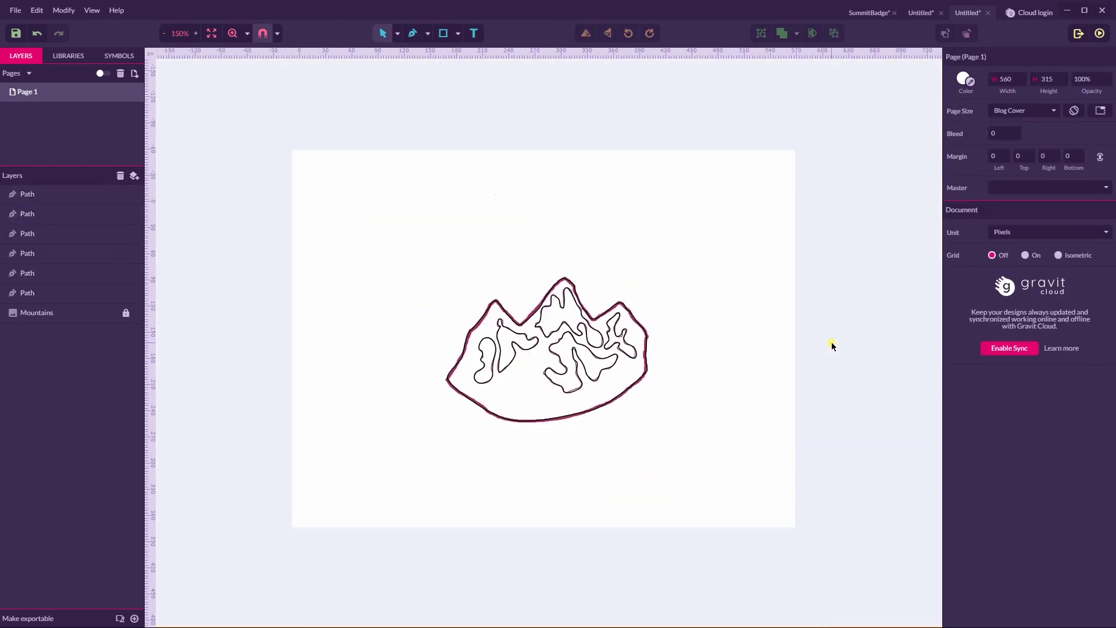
pyautogui.click(950, 270)
pyautogui.click(956, 279)
pyautogui.click(1001, 480)
# Fill the five traced snow patches with white.
pyautogui.moveTo(642, 406); pyautogui.dragTo(409, 242)
pyautogui.click(1106, 259)
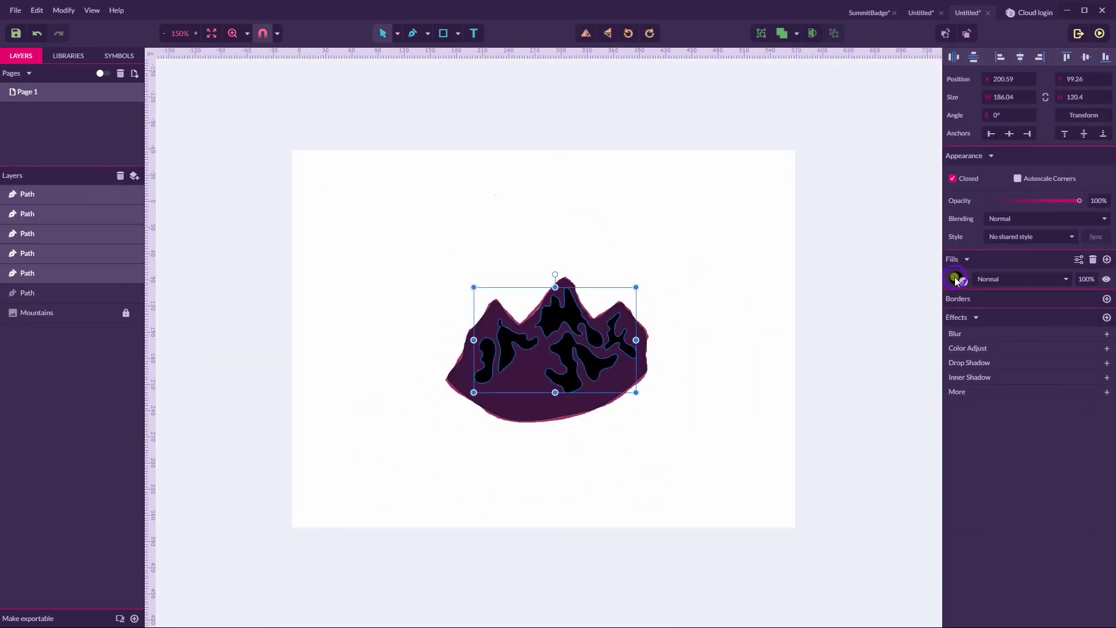
pyautogui.click(956, 278)
pyautogui.click(951, 306)
pyautogui.click(695, 246)
# Group all the traced mountain paths and paste the group into the badge document, centred horizontally on the shield.
pyautogui.hotkey('ctrl', 'a')
pyautogui.hotkey('ctrl', 'g')
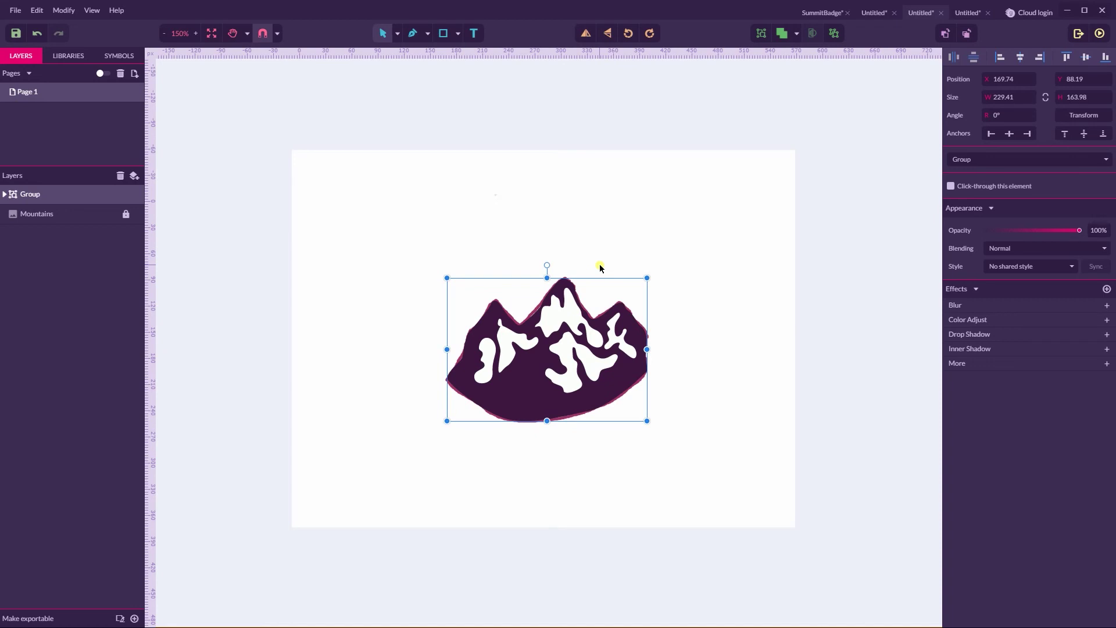
pyautogui.click(928, 13)
pyautogui.click(970, 12)
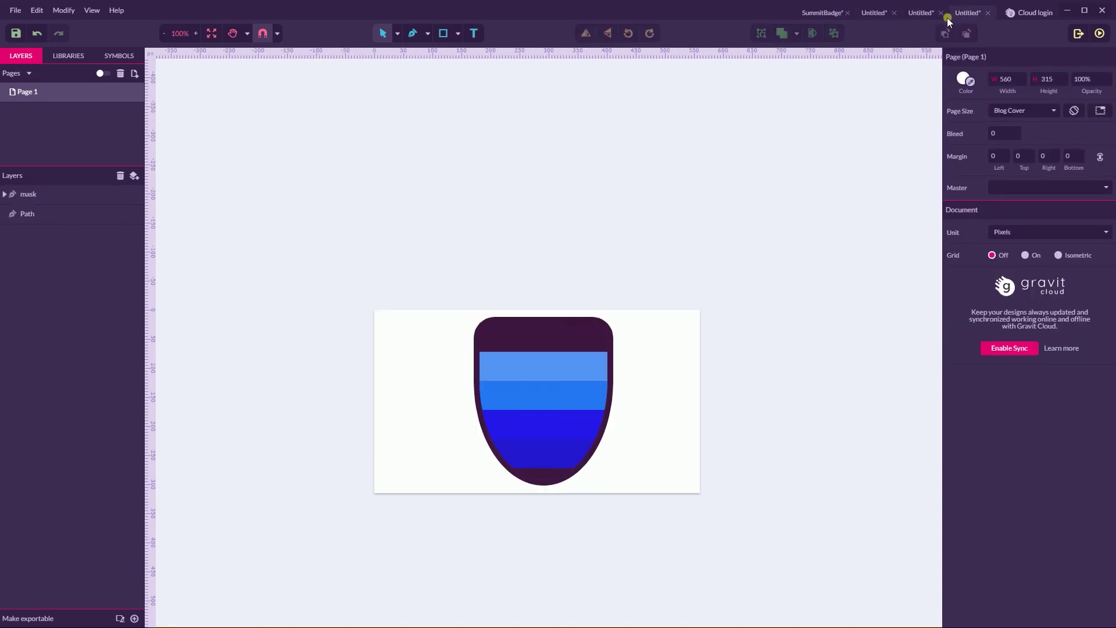
pyautogui.hotkey('ctrl', 'v')
pyautogui.moveTo(548, 414); pyautogui.dragTo(547, 413)
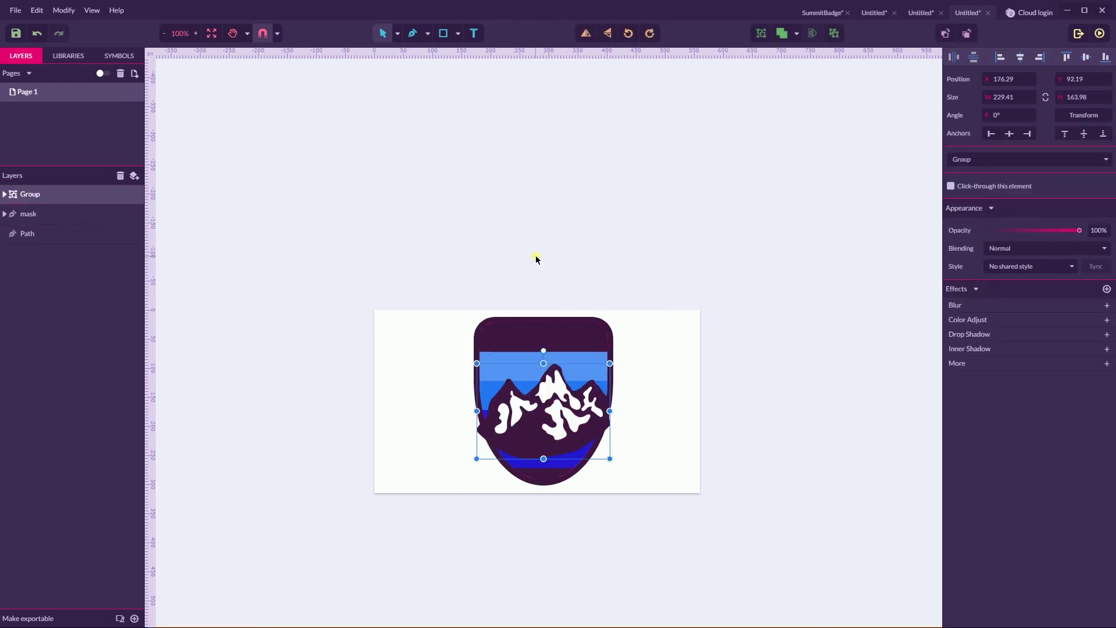
# Scale the mountain group down to about 202 by 144 px and move it lower inside the shield.
pyautogui.hotkey('ctrl', '+')
pyautogui.hotkey('ctrl', '+')
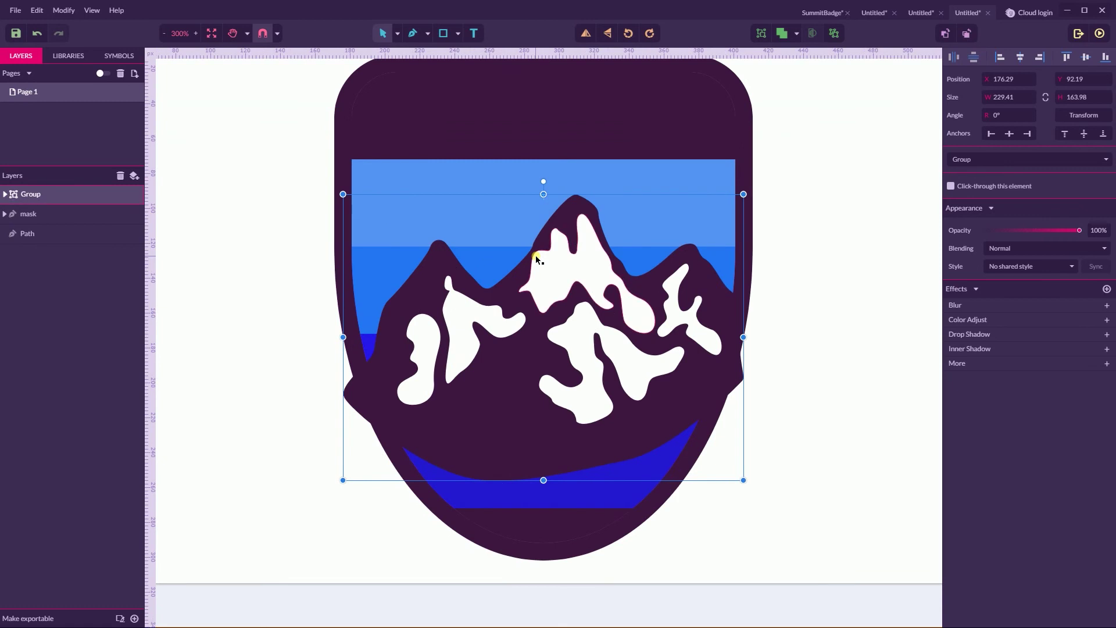
pyautogui.moveTo(745, 198); pyautogui.dragTo(719, 219)
pyautogui.moveTo(647, 290); pyautogui.dragTo(650, 315)
pyautogui.click(796, 294)
# Move the mountain outline's three lower anchor points down and outward to cover the blue area at the shield's base.
pyautogui.click(398, 33)
pyautogui.click(426, 68)
pyautogui.click(490, 454)
pyautogui.click(476, 489)
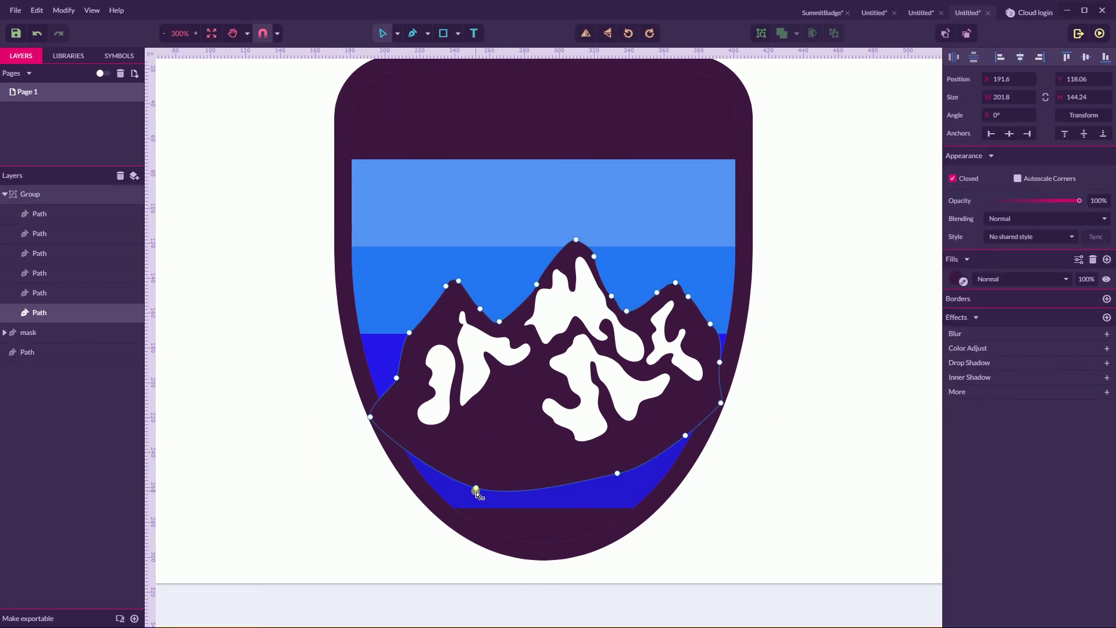
pyautogui.moveTo(476, 489); pyautogui.dragTo(467, 517)
pyautogui.moveTo(617, 473); pyautogui.dragTo(619, 520)
pyautogui.moveTo(685, 435); pyautogui.dragTo(698, 450)
pyautogui.click(792, 366)
# Raise the central peak's anchor point slightly and give it and the neighbouring anchor on its right slope Straight joints.
pyautogui.moveTo(576, 240); pyautogui.dragTo(578, 236)
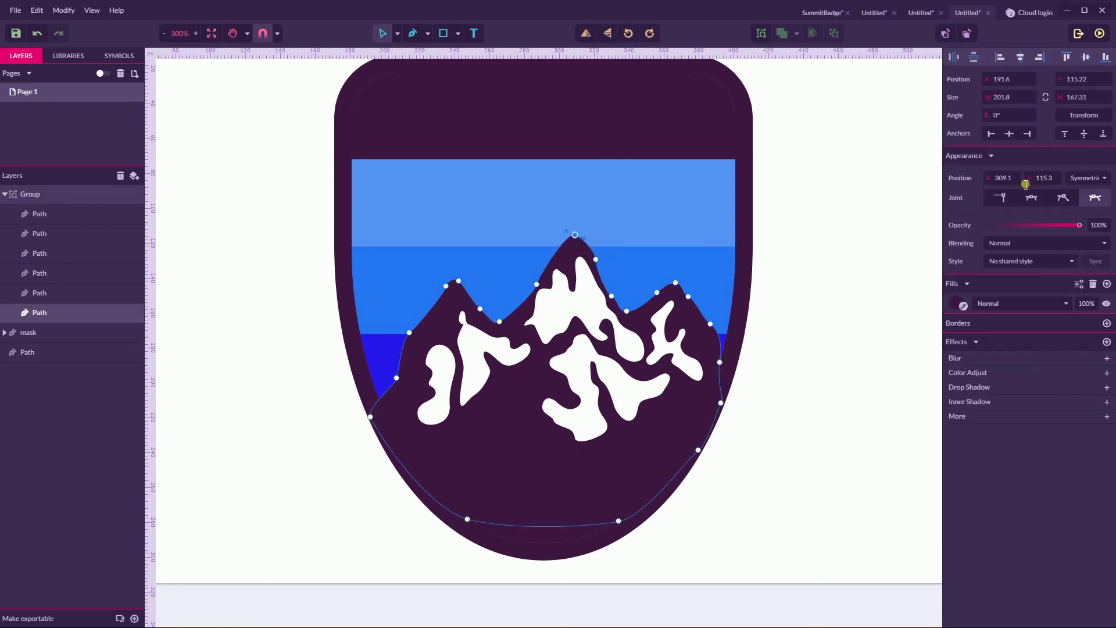
pyautogui.click(999, 198)
pyautogui.doubleClick(596, 259)
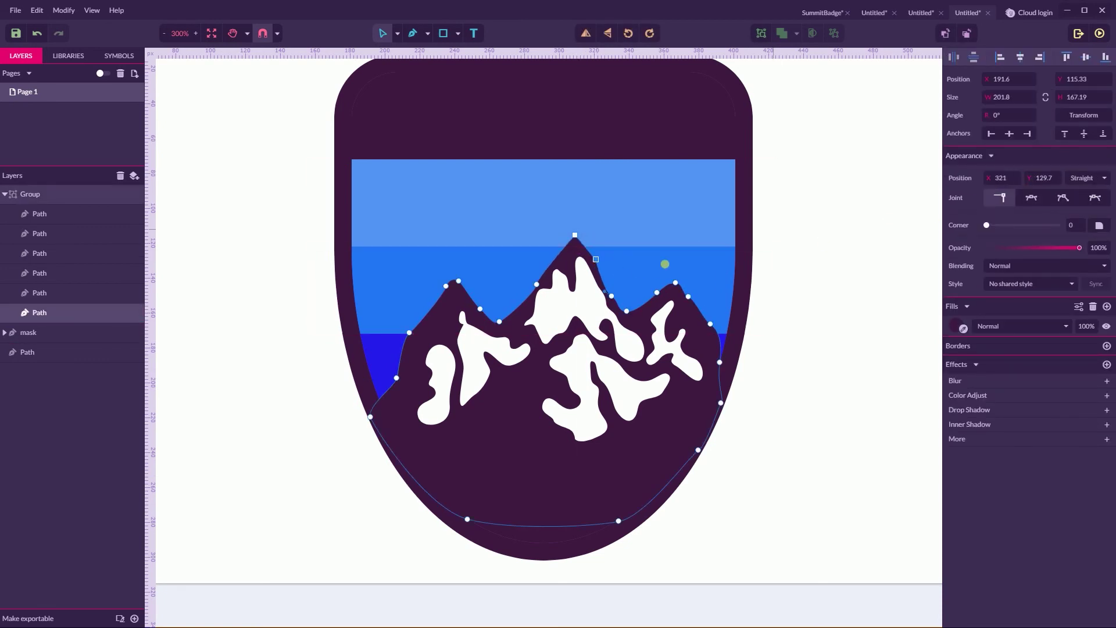
pyautogui.press('Escape')
# Sharpen the top point of the central snow patch with a Straight joint and adjust the anchor below it.
pyautogui.moveTo(75, 297); pyautogui.dragTo(46, 262)
pyautogui.click(58, 253)
pyautogui.doubleClick(575, 286)
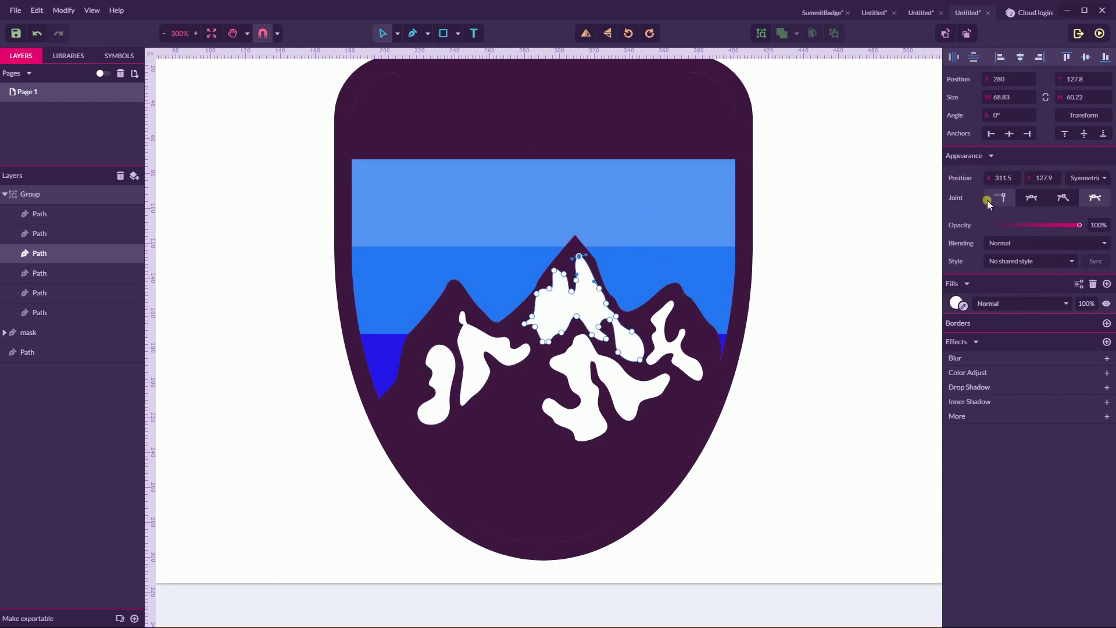
pyautogui.click(576, 278)
pyautogui.moveTo(576, 280); pyautogui.dragTo(592, 282)
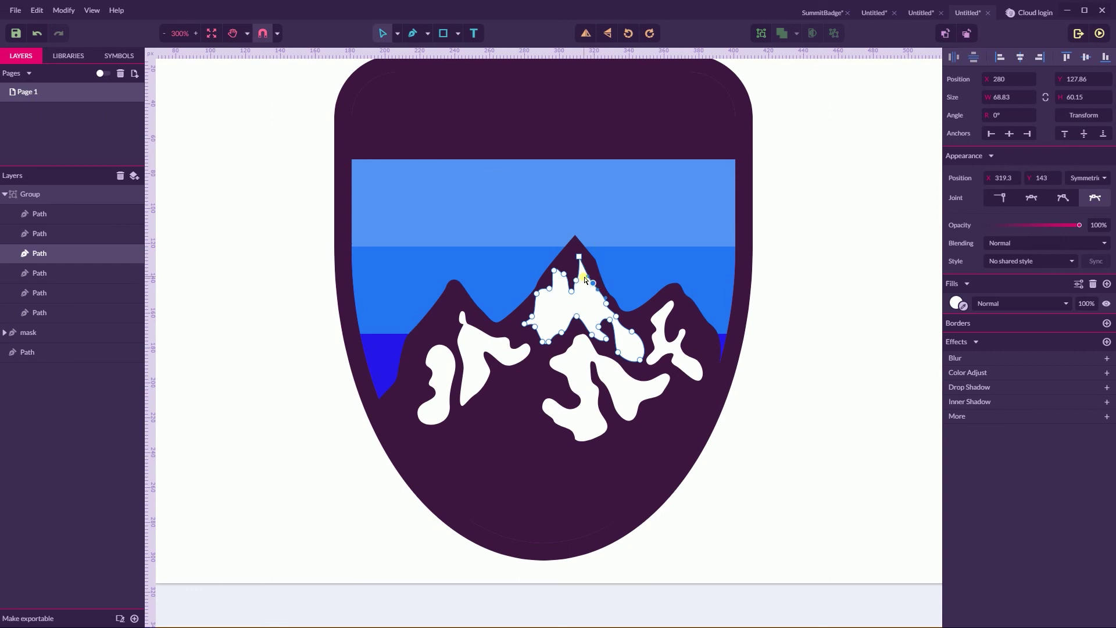
pyautogui.click(797, 194)
# Move the anchor point on the central peak's right slope slightly inward to about X 319, Y 133.
pyautogui.click(577, 238)
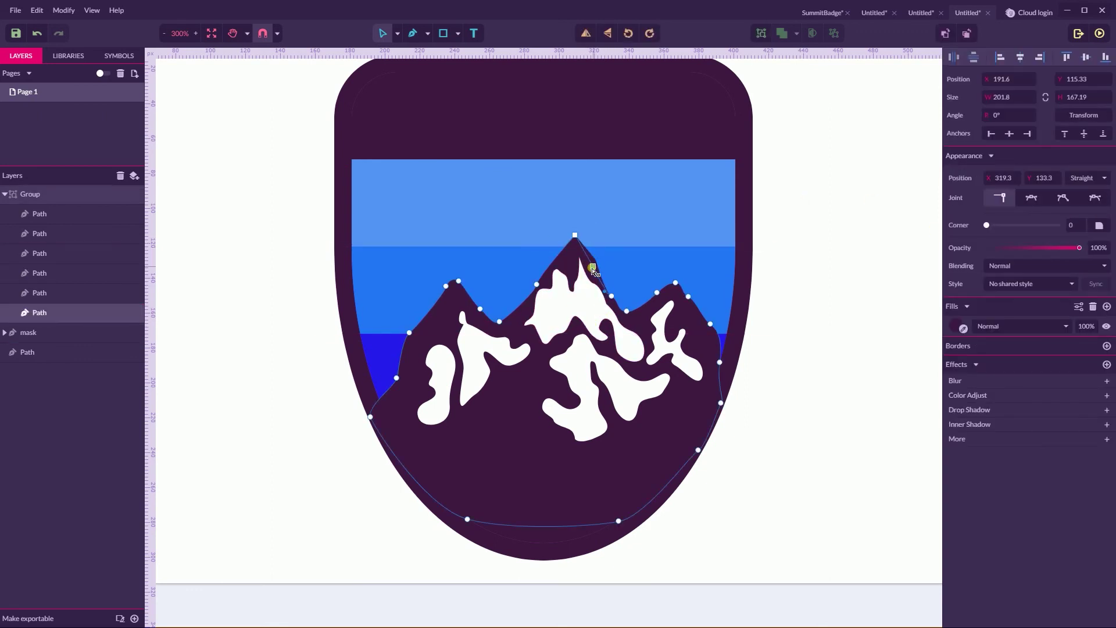
pyautogui.click(803, 199)
pyautogui.hotkey('ctrl', '-')
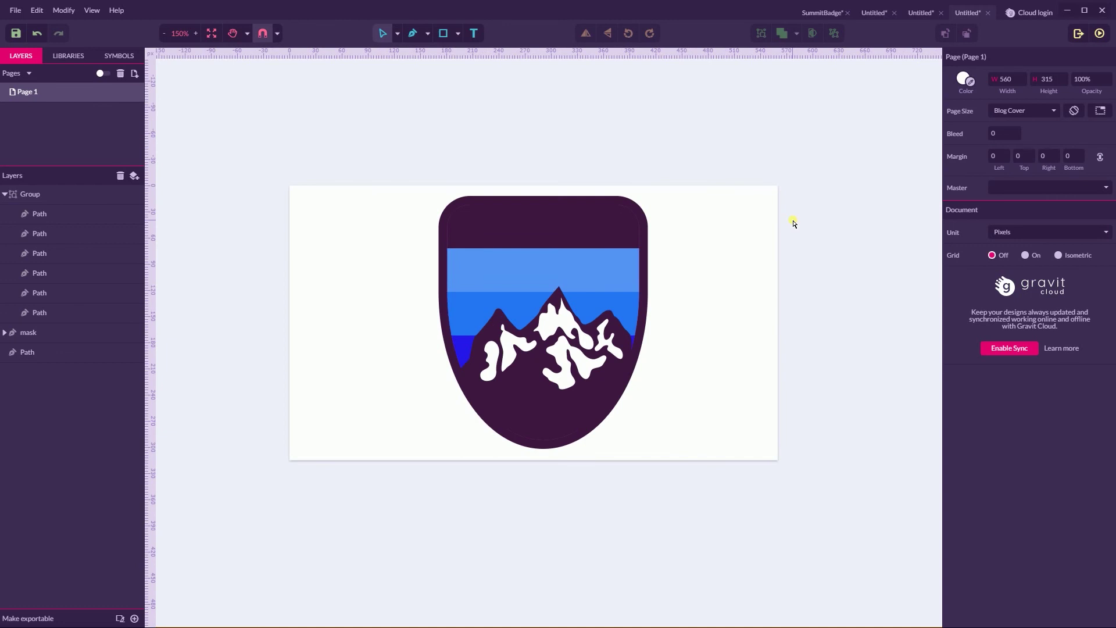